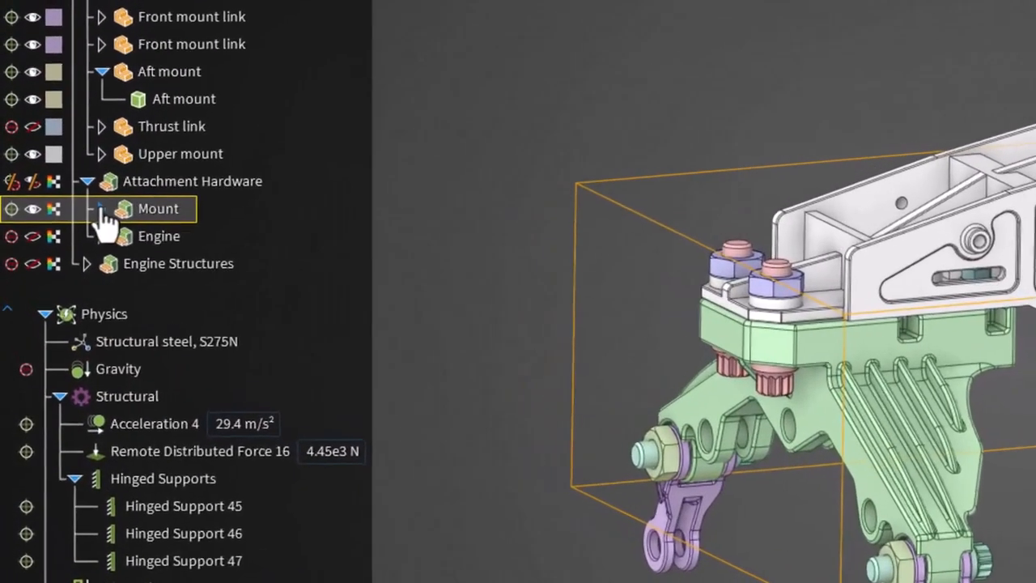
Step: Hide the Nuts component of the Mount attachment hardware
click(102, 212)
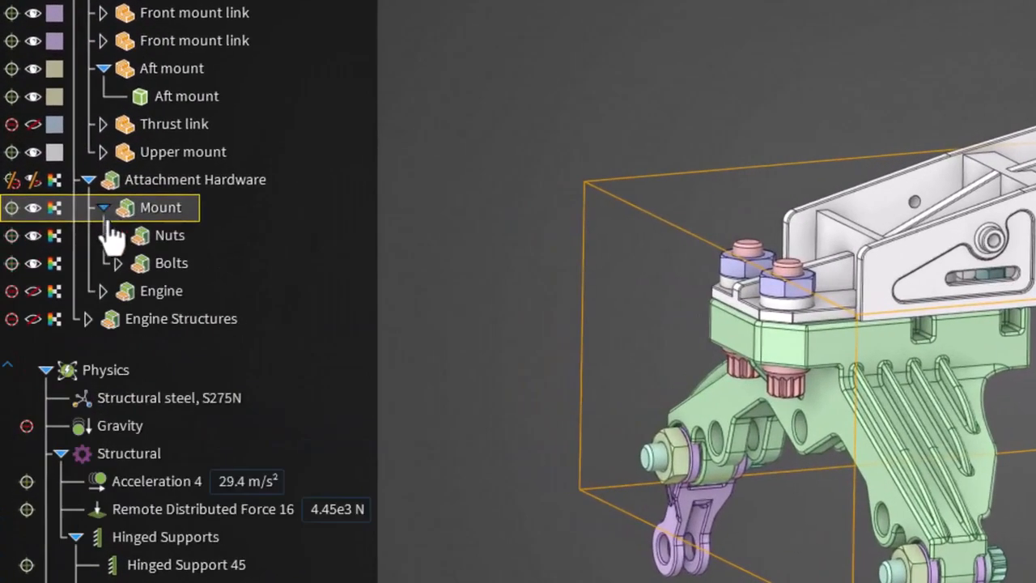
click(108, 231)
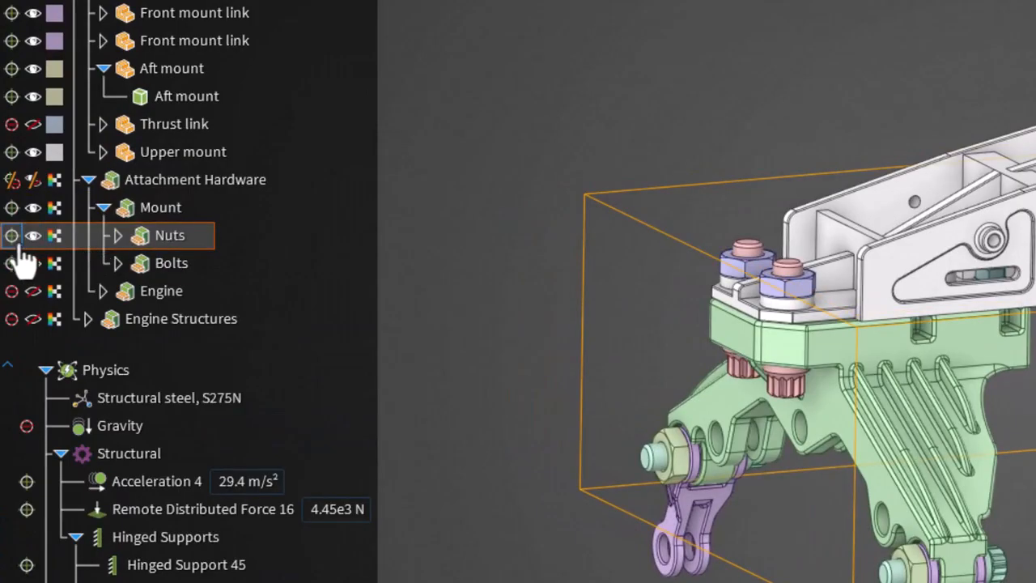
click(18, 244)
click(33, 246)
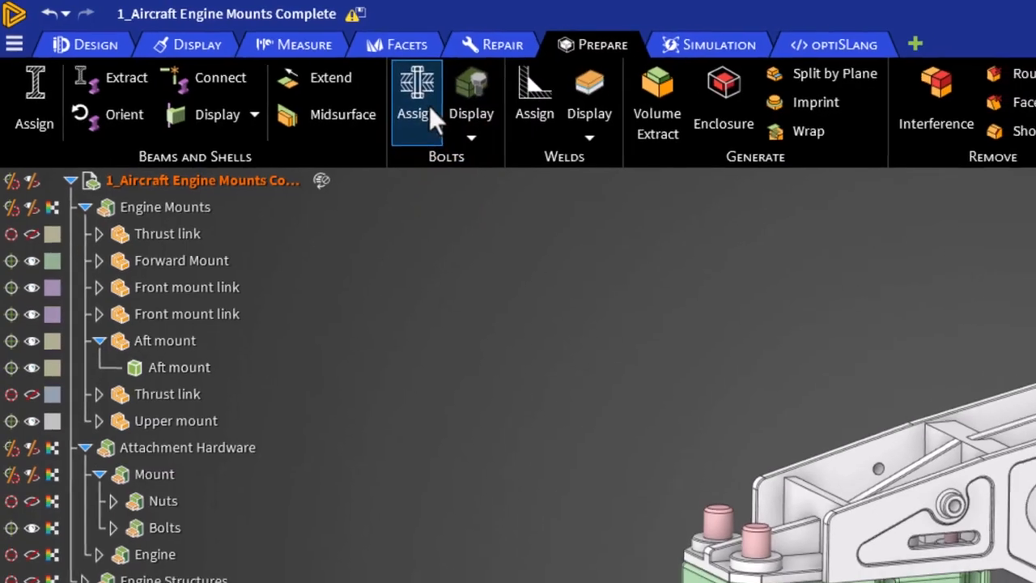
Step: Assign Eurocode M39 grade 4.6 bolts to the large forward mount bolt hole and all matching holes, reviewing the dimensions, material properties and library filter
click(429, 106)
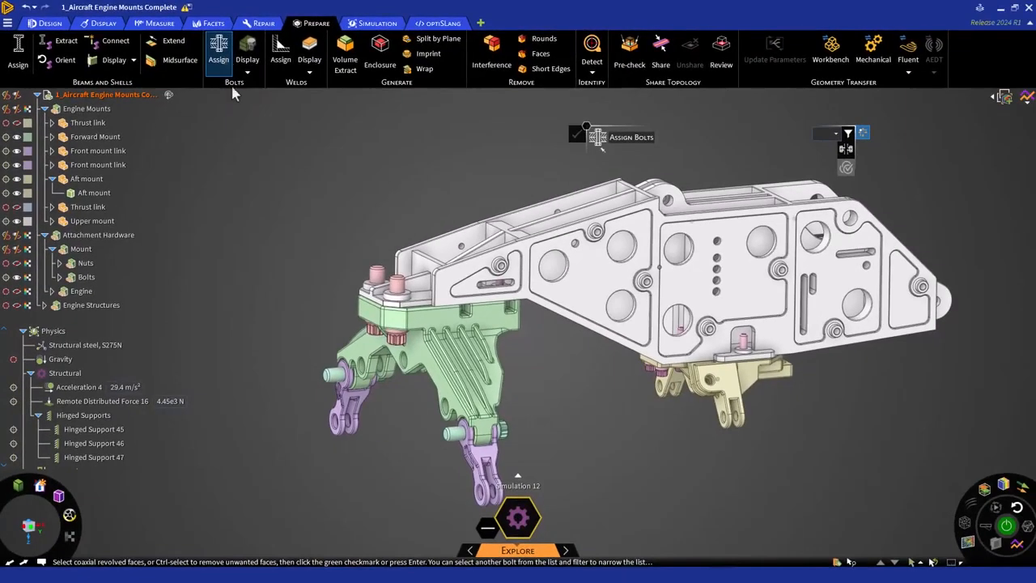
click(398, 306)
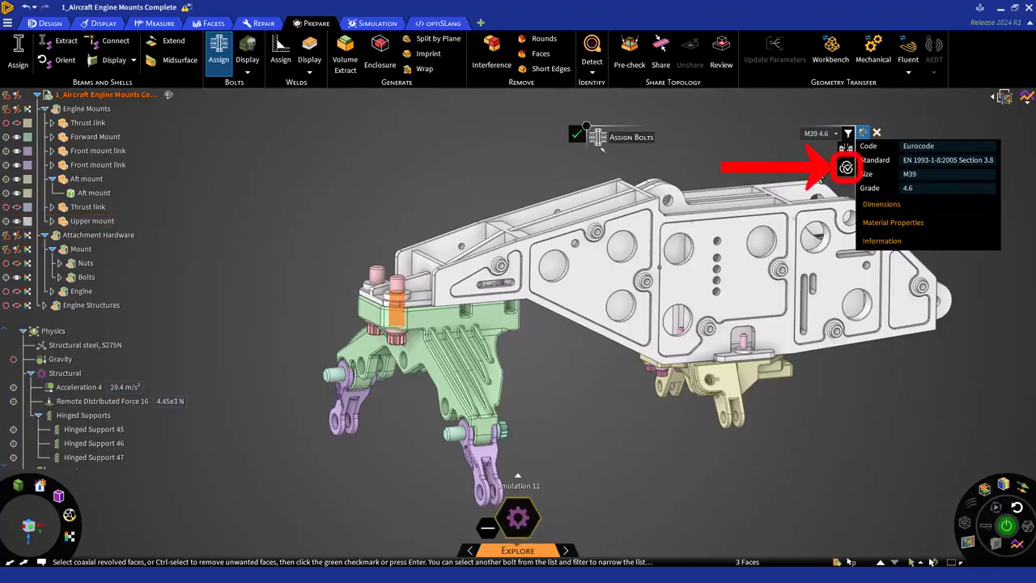
click(845, 167)
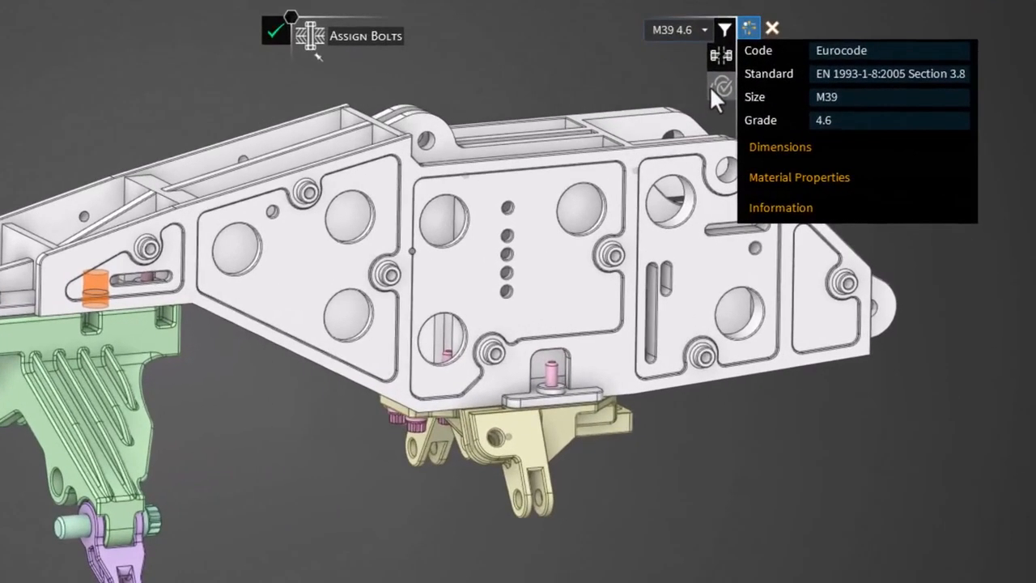
click(745, 149)
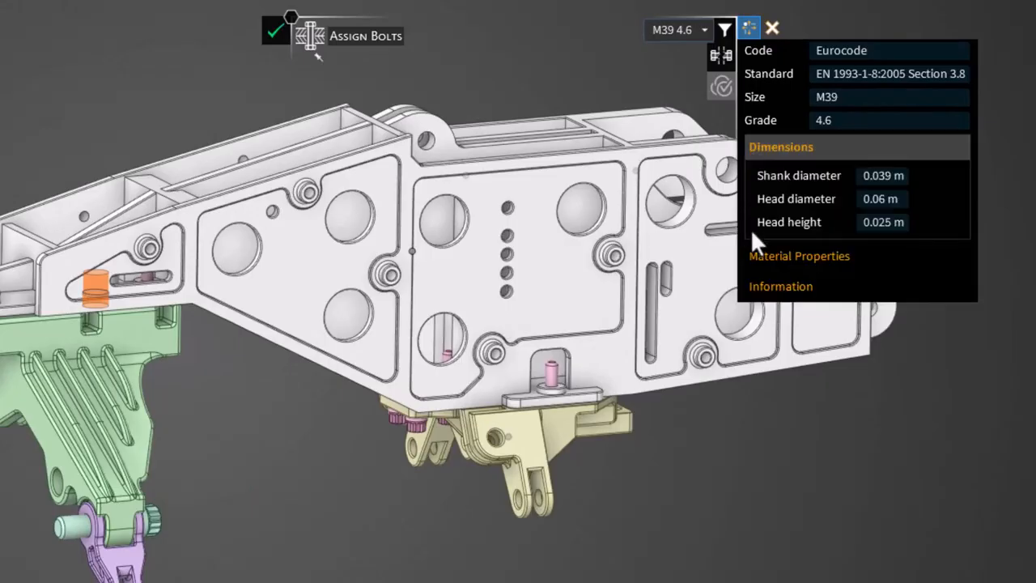
click(755, 255)
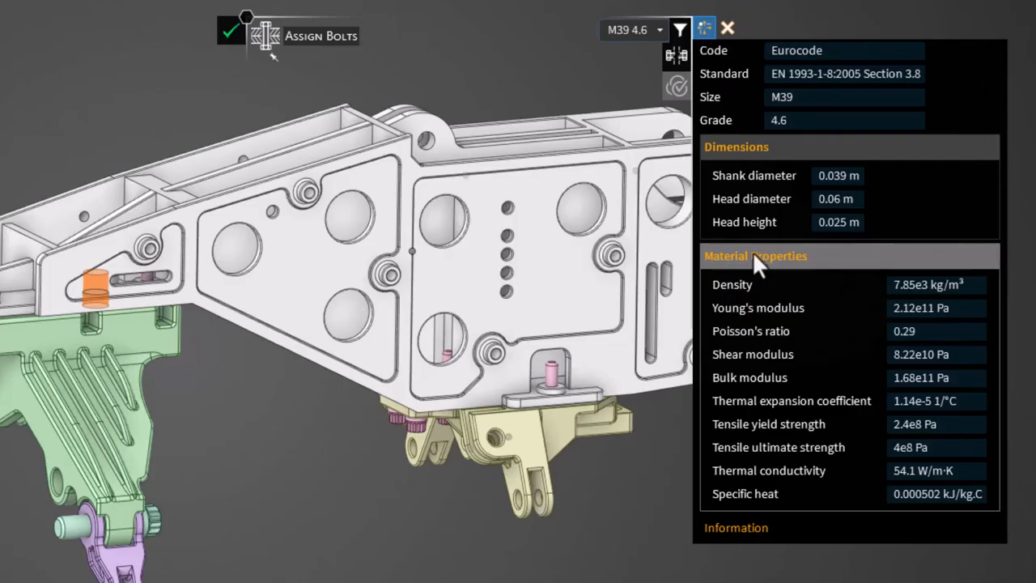
click(679, 34)
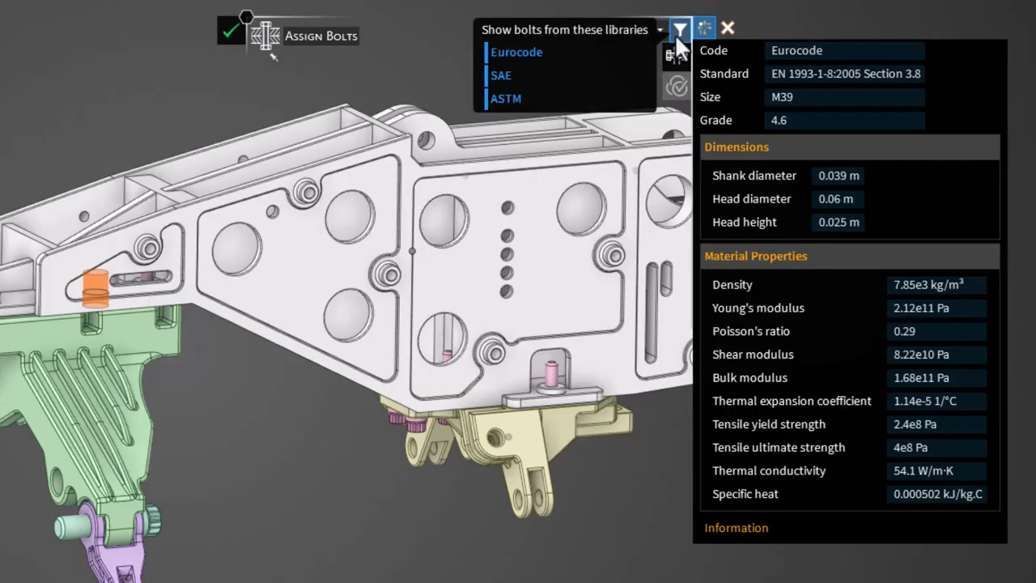
click(677, 30)
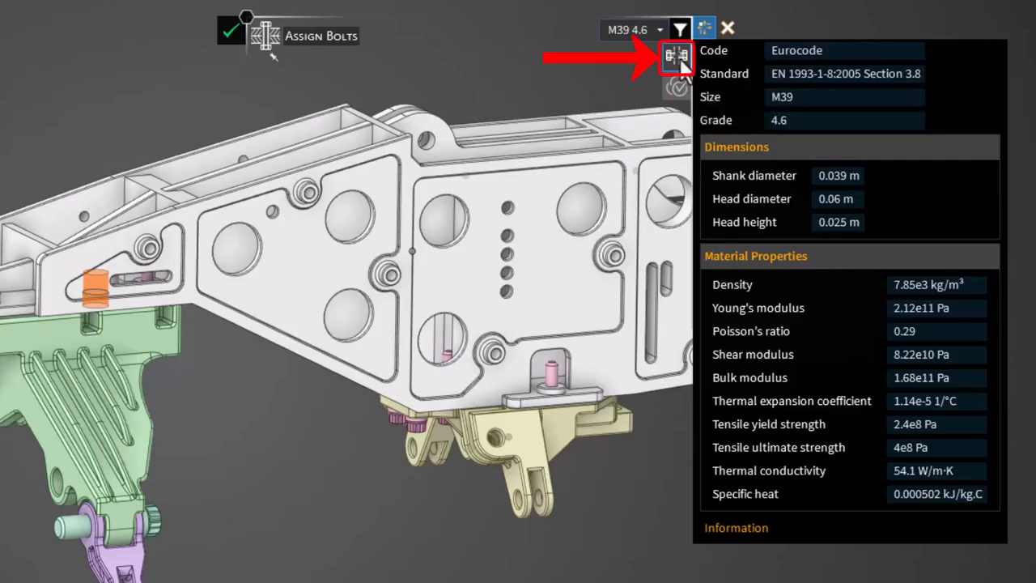
click(713, 144)
click(719, 178)
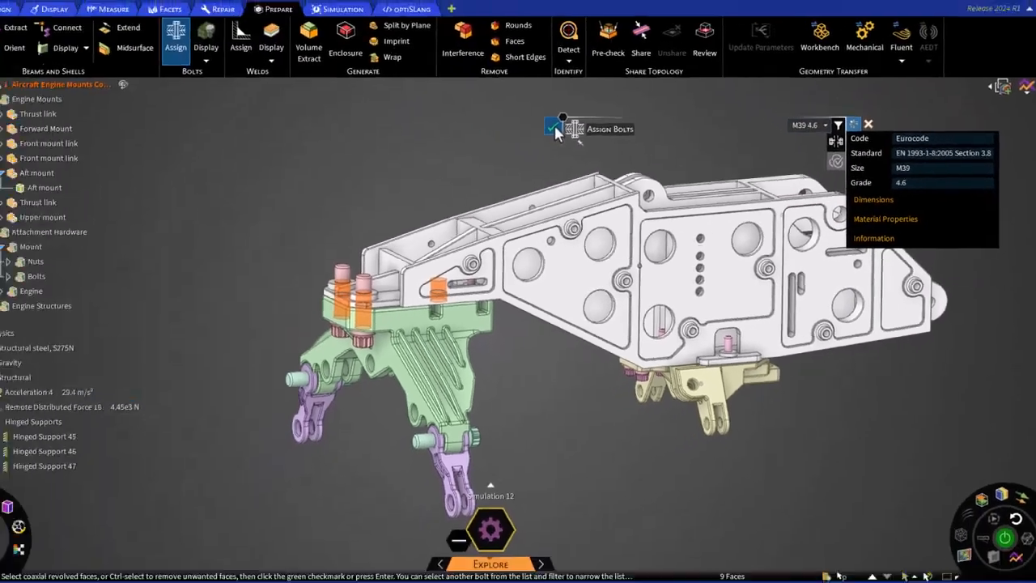
click(279, 32)
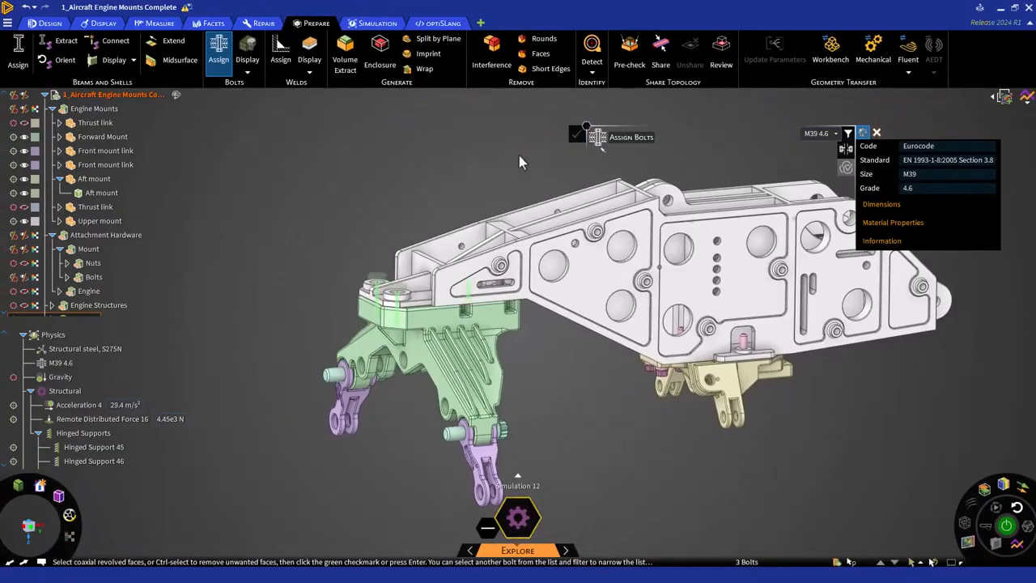
Step: Select the smaller bolt hole behind the large front bolts for an M24 4.6 bolt, including all matching holes
middle_drag(519, 155, 460, 324)
scroll(454, 308, up, 5)
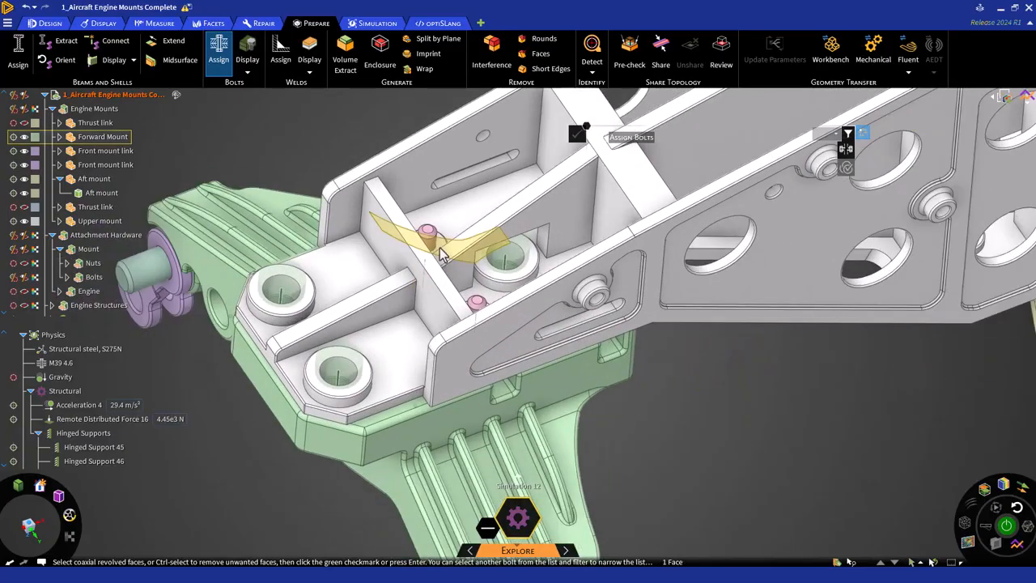
click(433, 255)
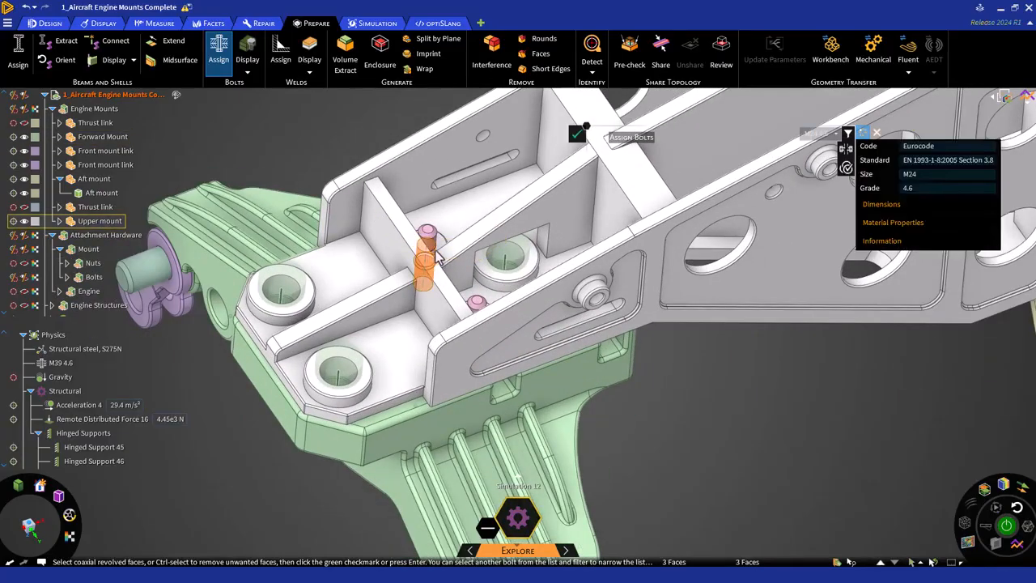
click(846, 170)
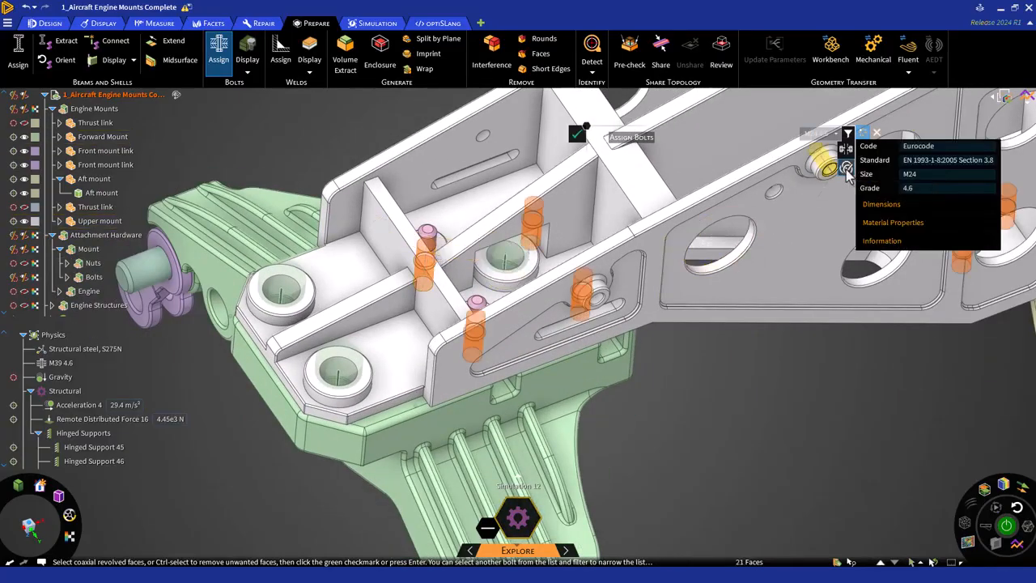
Step: Add the remaining aft mount bolt holes to the M24 4.6 bolt selection
shift+middle_drag(691, 288, 424, 364)
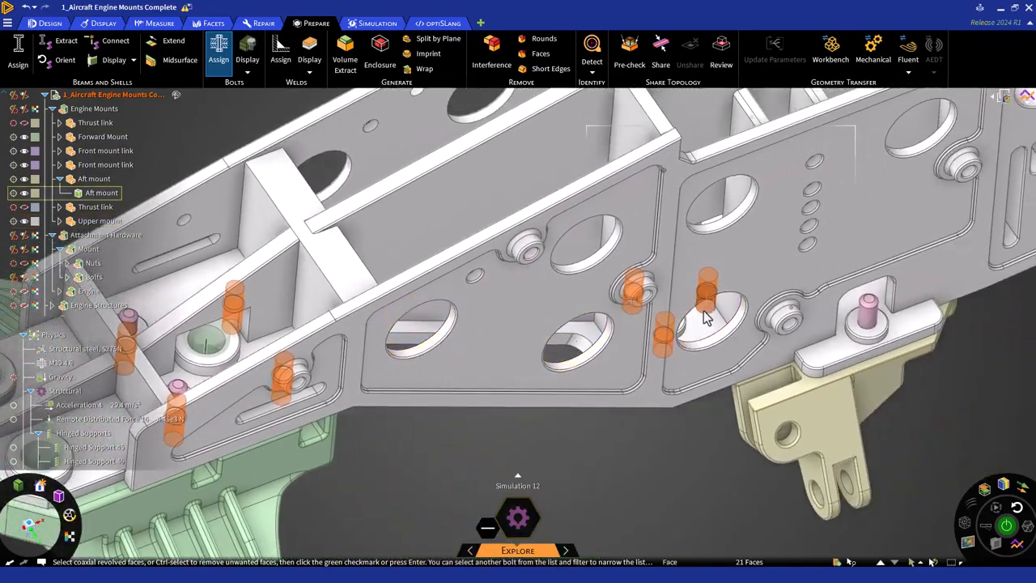
shift+middle_drag(705, 315, 530, 361)
shift+middle_drag(693, 215, 608, 281)
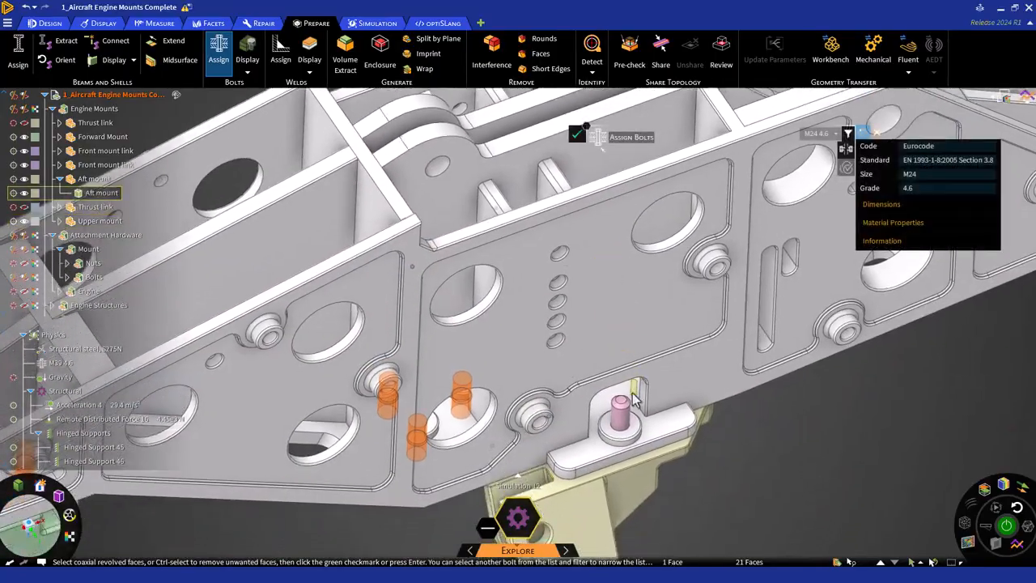
click(628, 434)
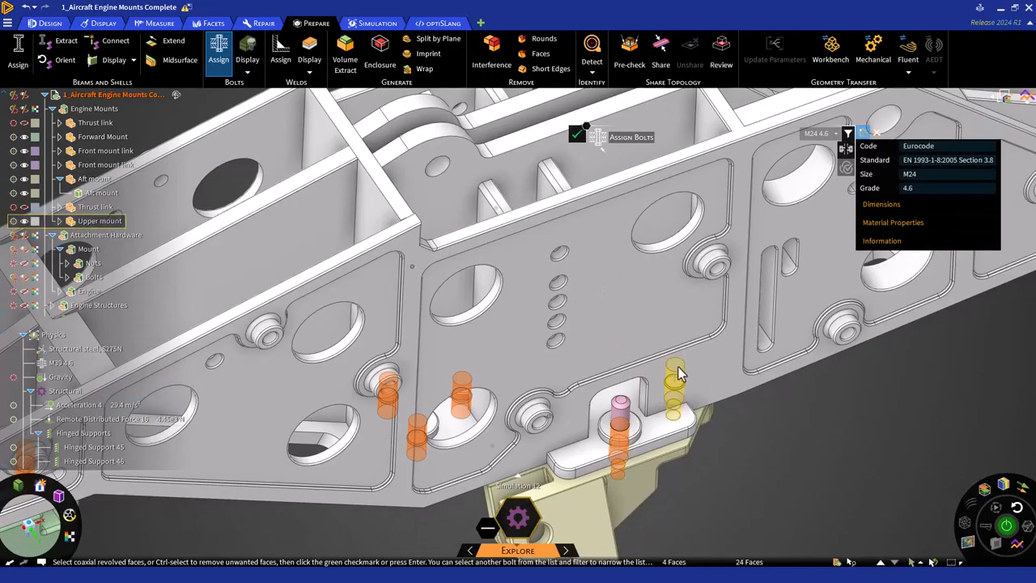
click(678, 374)
middle_drag(678, 374, 495, 247)
click(502, 251)
Step: Remove the four unwanted bolt head faces under the aft mount from the selection and assign the M24 4.6 bolts
middle_drag(654, 437, 508, 408)
scroll(827, 463, up, 3)
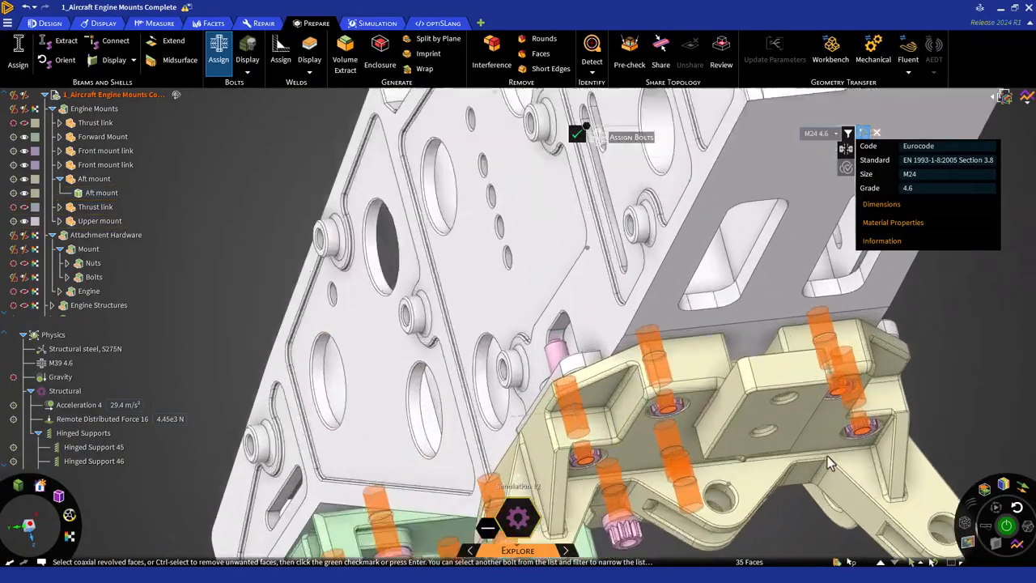
scroll(827, 463, up, 2)
scroll(827, 463, up, 2)
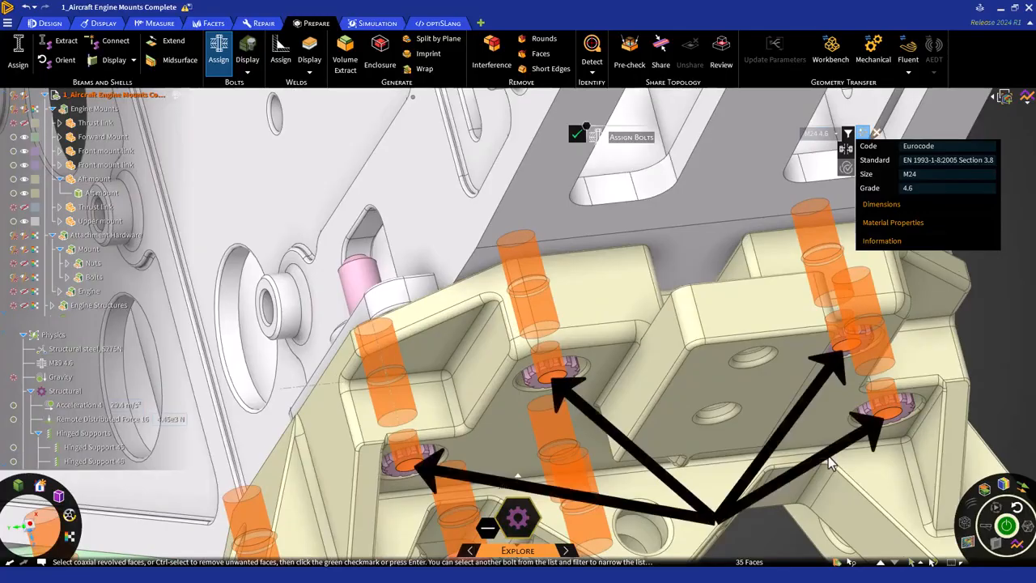
ctrl+click(413, 468)
ctrl+click(553, 376)
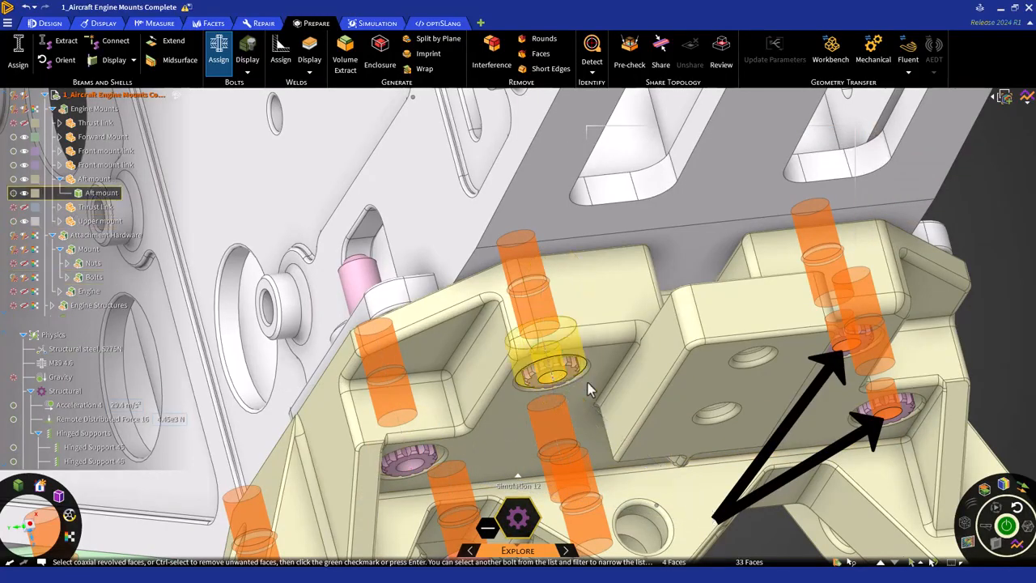
ctrl+click(851, 348)
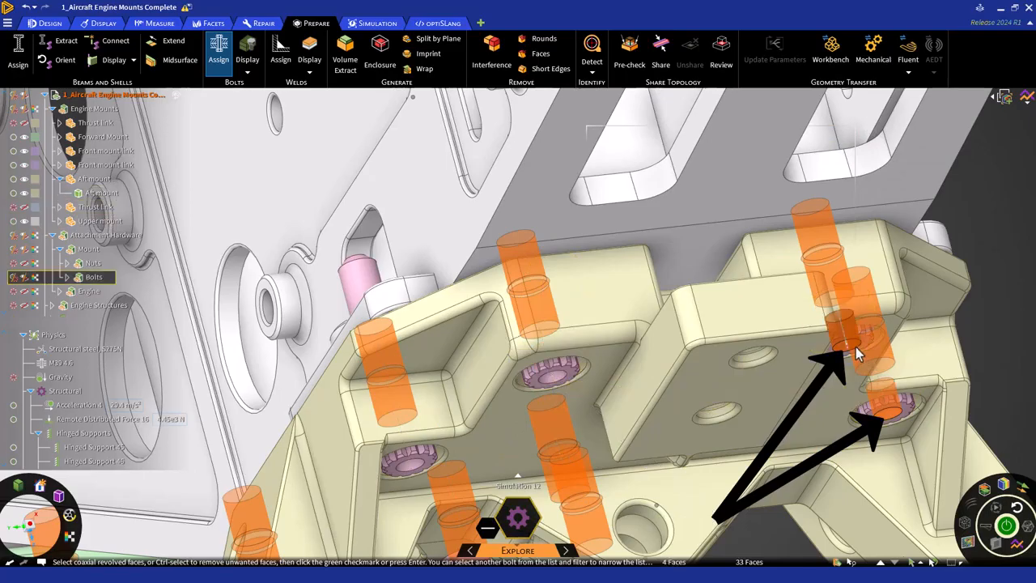
ctrl+click(892, 413)
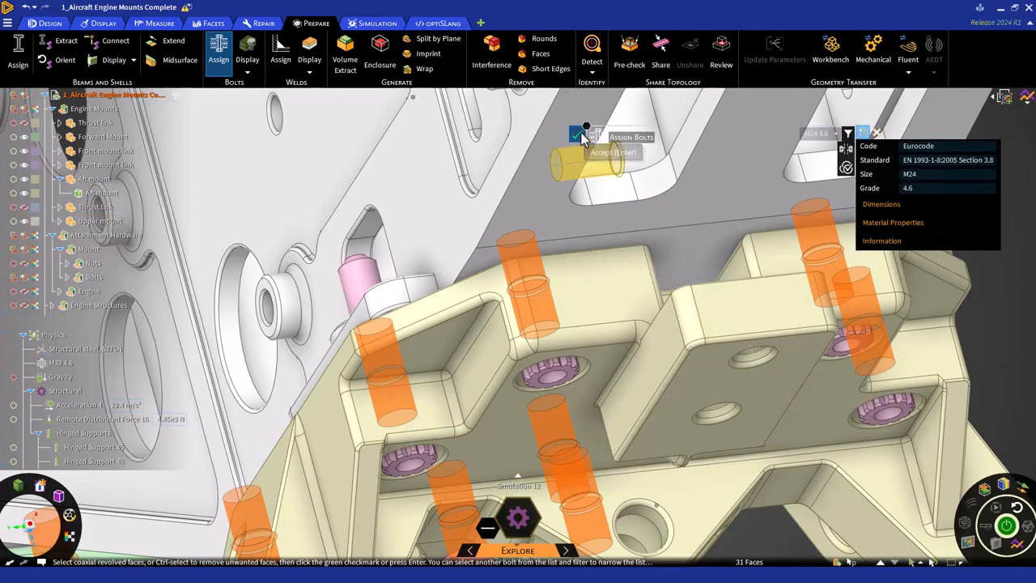
click(585, 138)
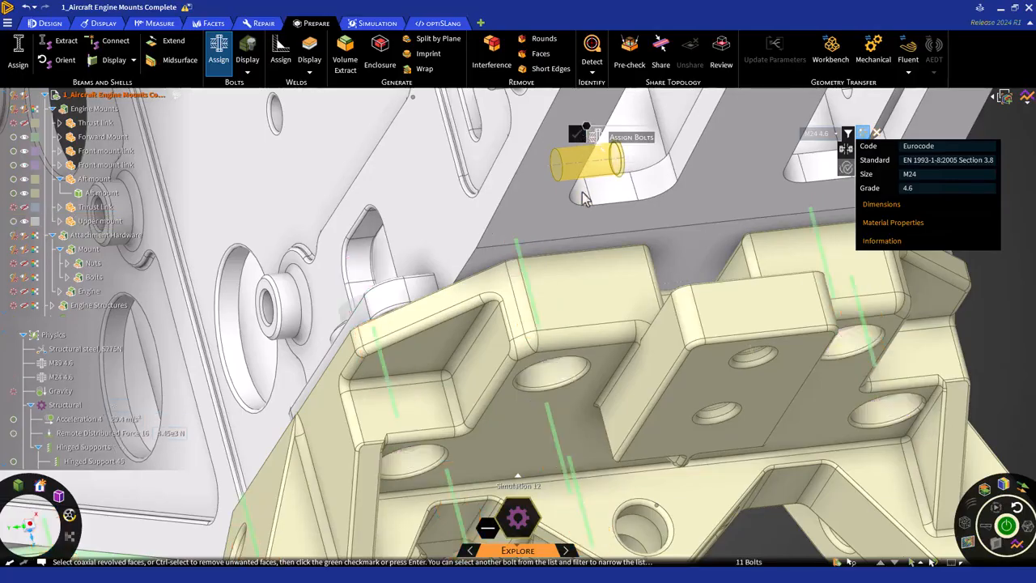
key(Escape)
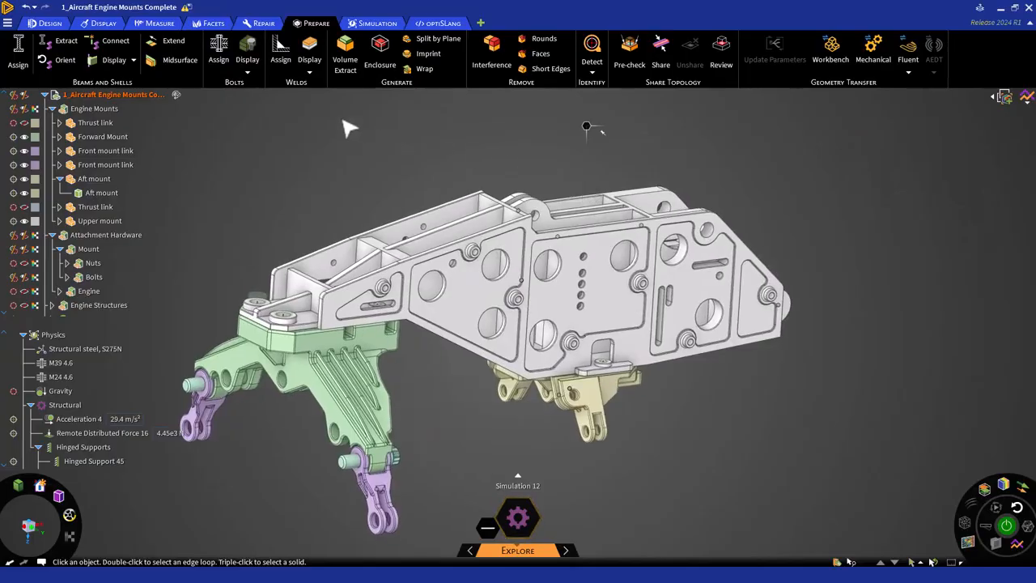
click(255, 77)
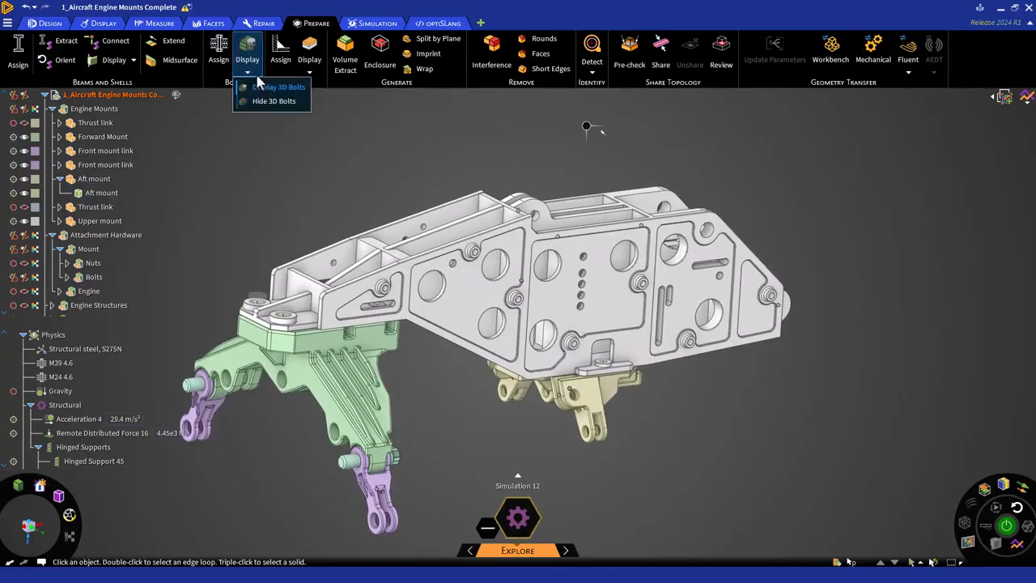
click(255, 71)
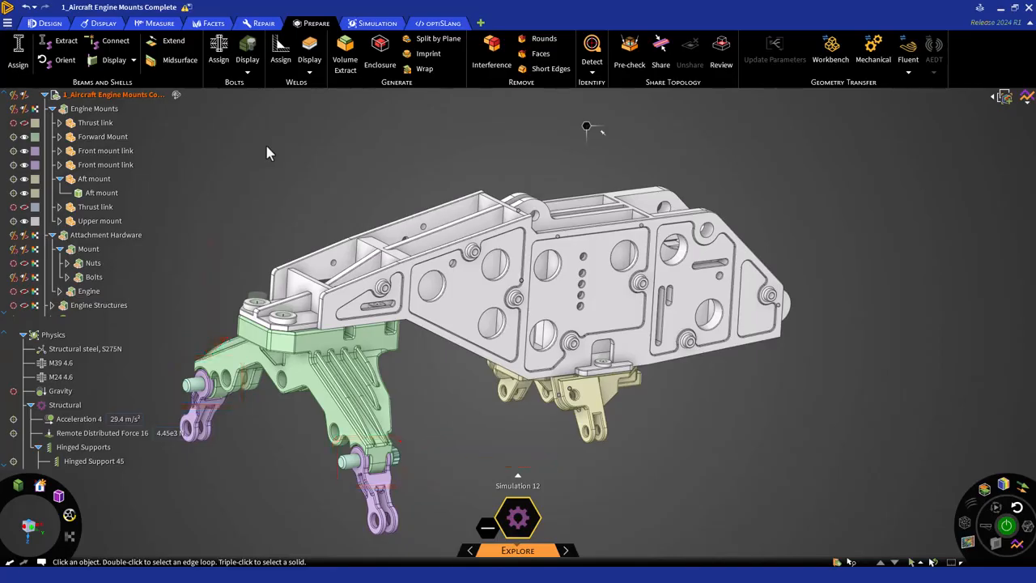
Step: Exclude both M44 bolt-model3 components under Bolts from the simulation
shift+middle_drag(346, 339, 515, 220)
scroll(436, 261, up, 4)
click(68, 277)
scroll(126, 300, down, 1)
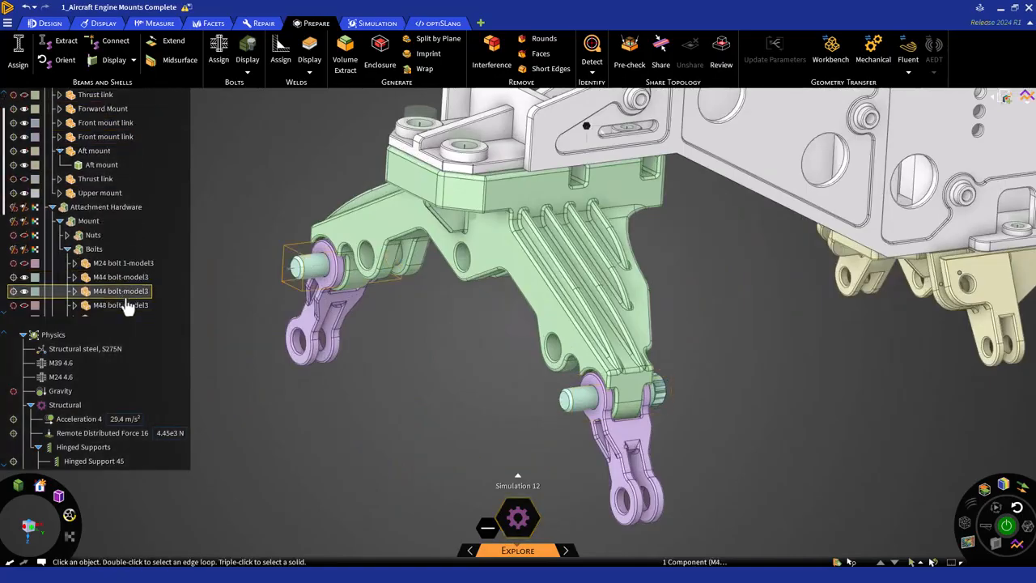
ctrl+click(121, 277)
right_click(138, 293)
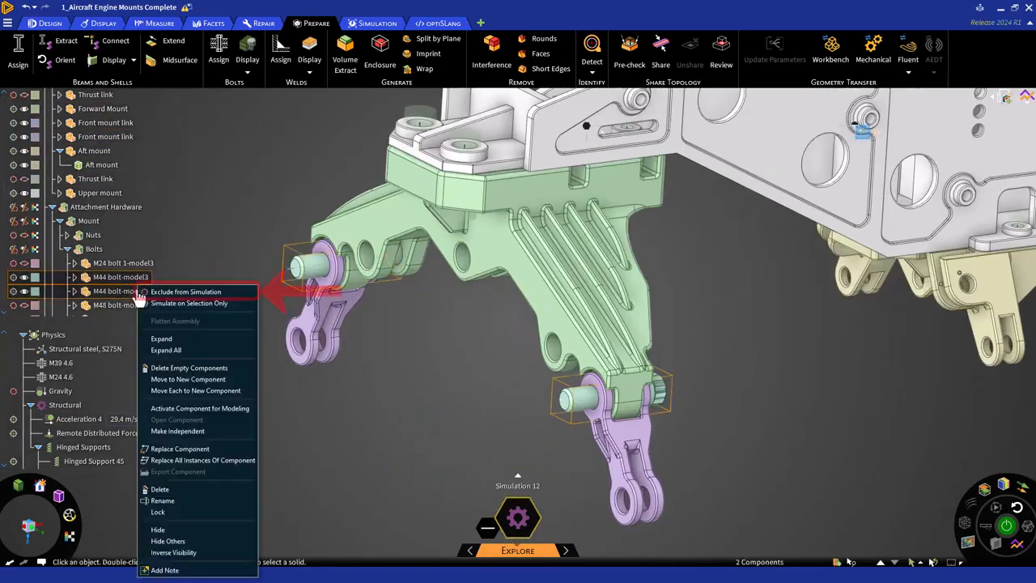
click(150, 296)
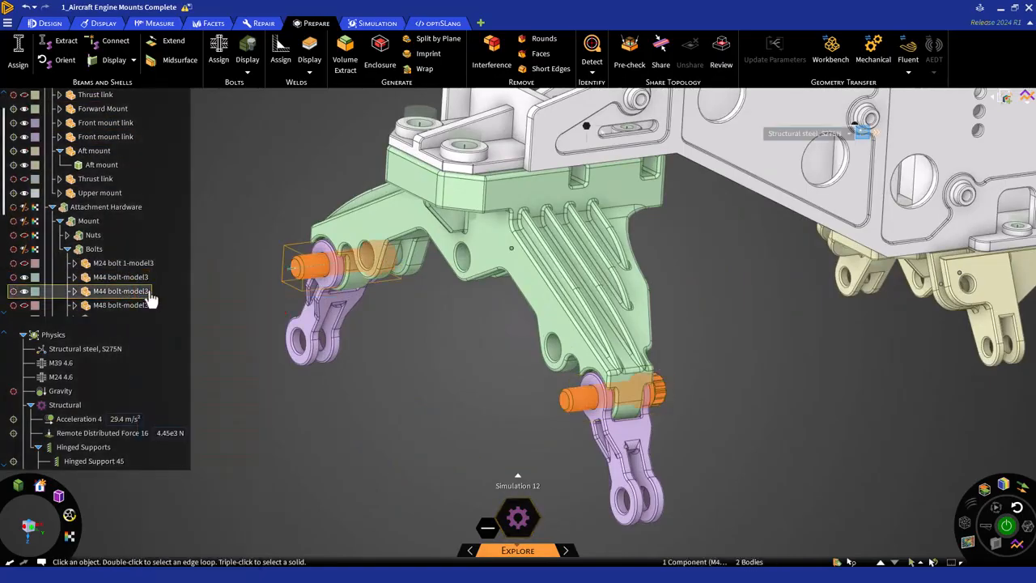
Step: Hide both M44 bolt-model3 components
click(148, 292)
ctrl+click(142, 281)
right_click(207, 276)
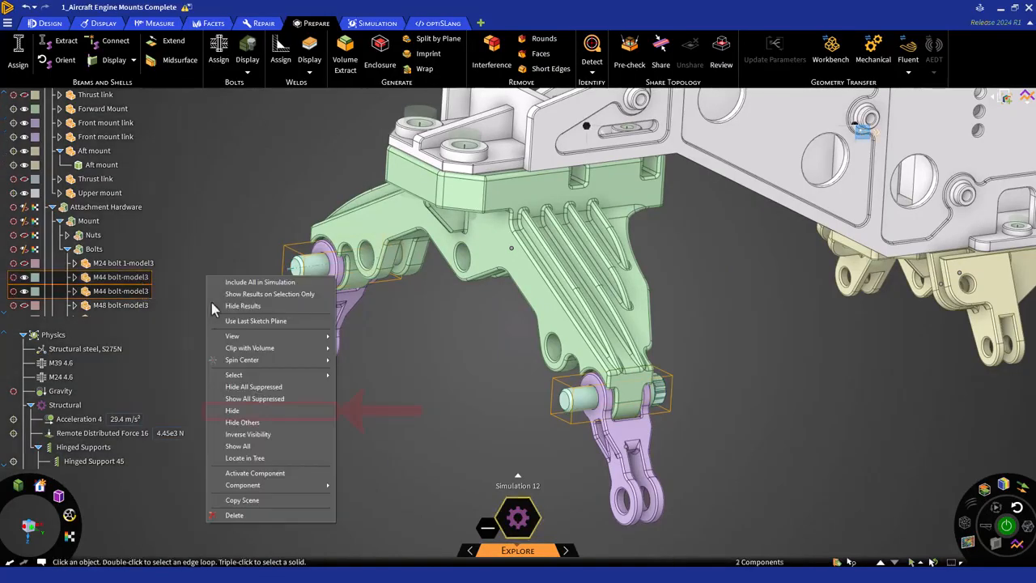
click(234, 411)
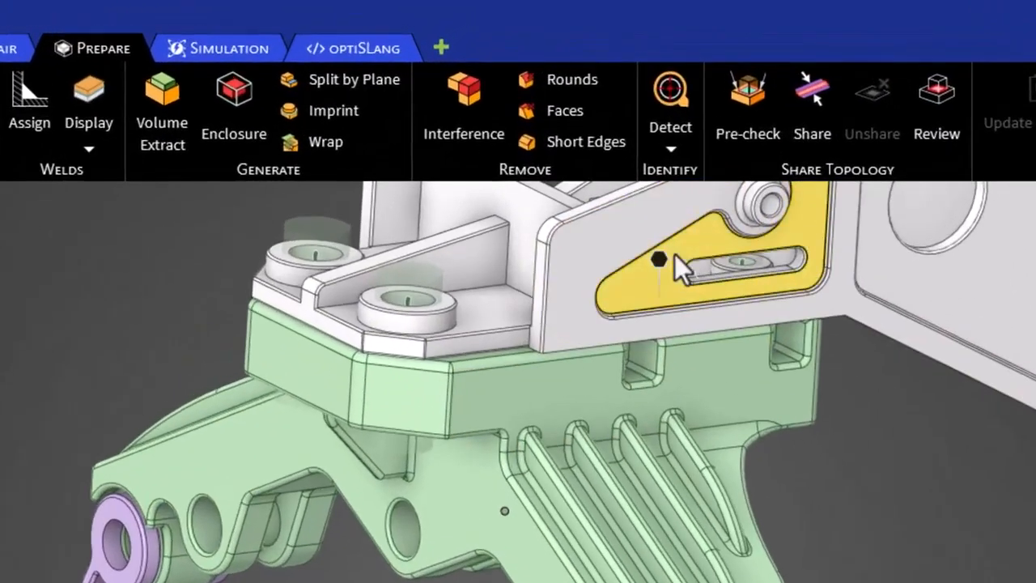
Step: Create a hinged structural joint between both pin hole faces of one front mount link and the matching Forward Mount hole
right_click(585, 130)
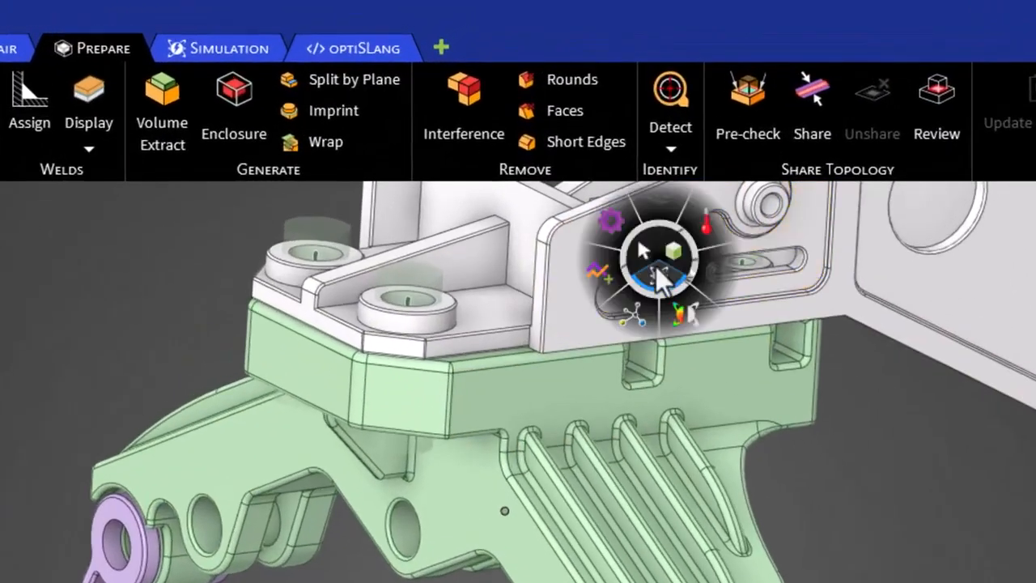
click(660, 279)
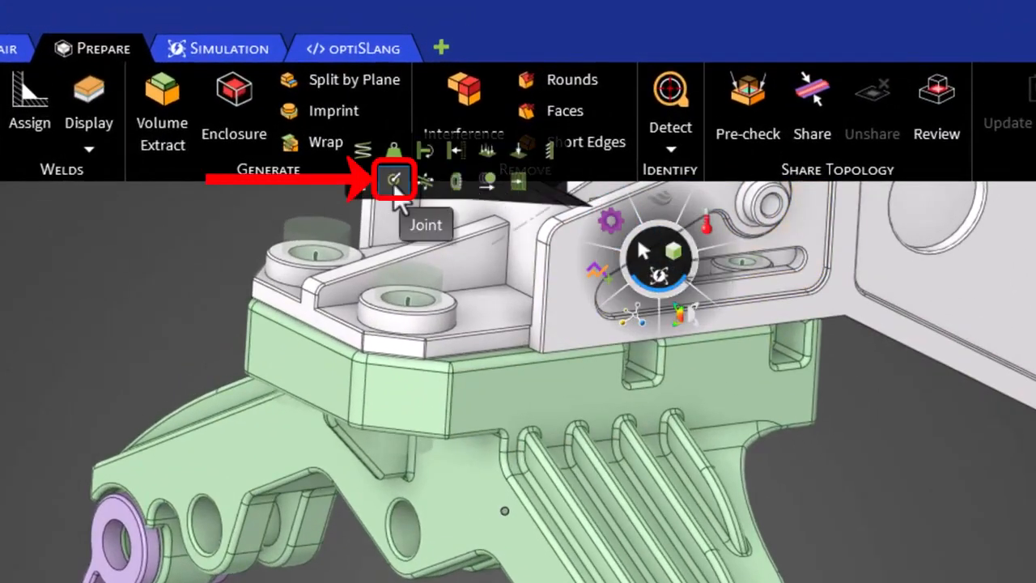
click(393, 184)
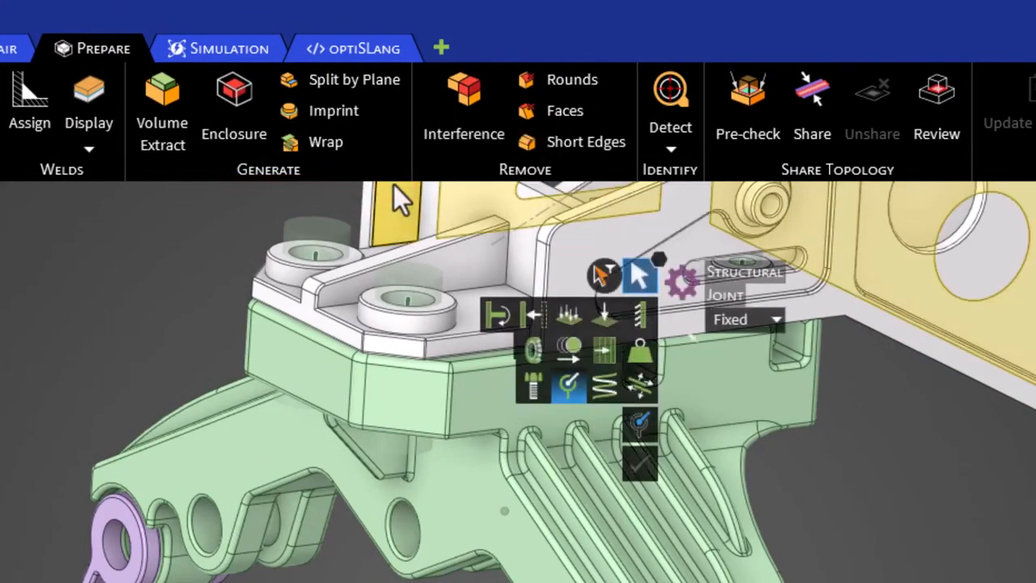
click(776, 322)
click(754, 376)
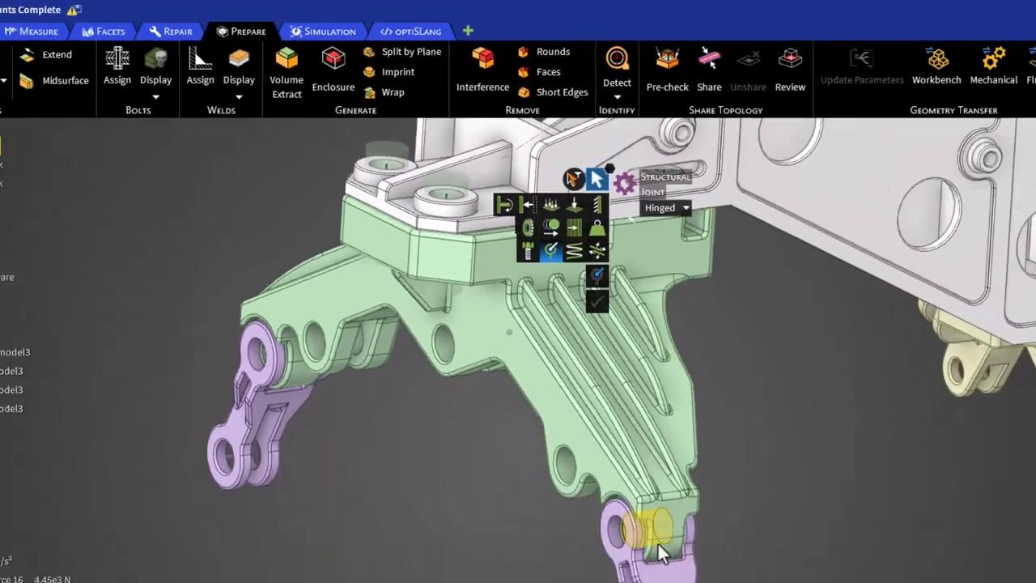
middle_drag(388, 520, 399, 412)
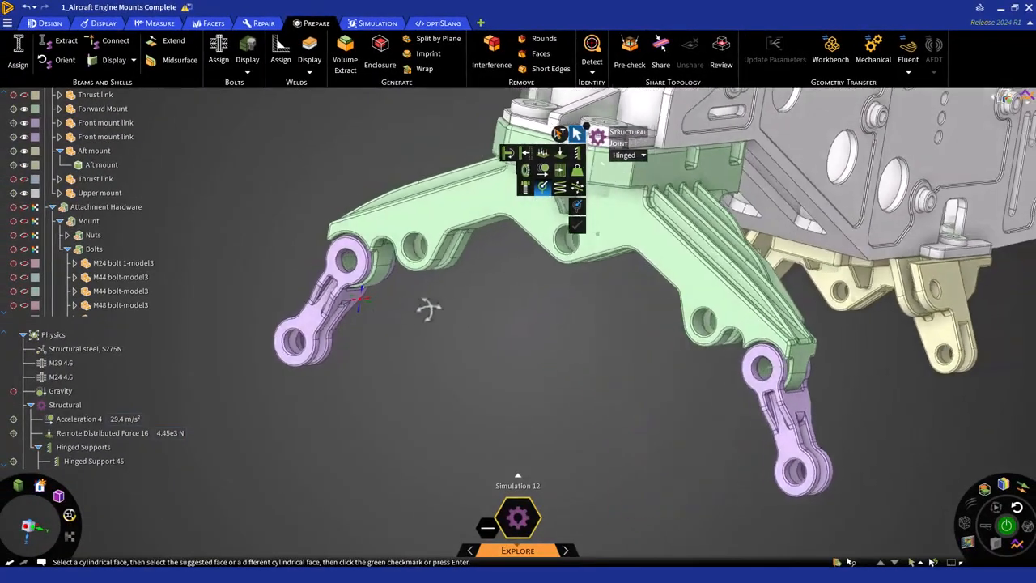
scroll(345, 259, up, 5)
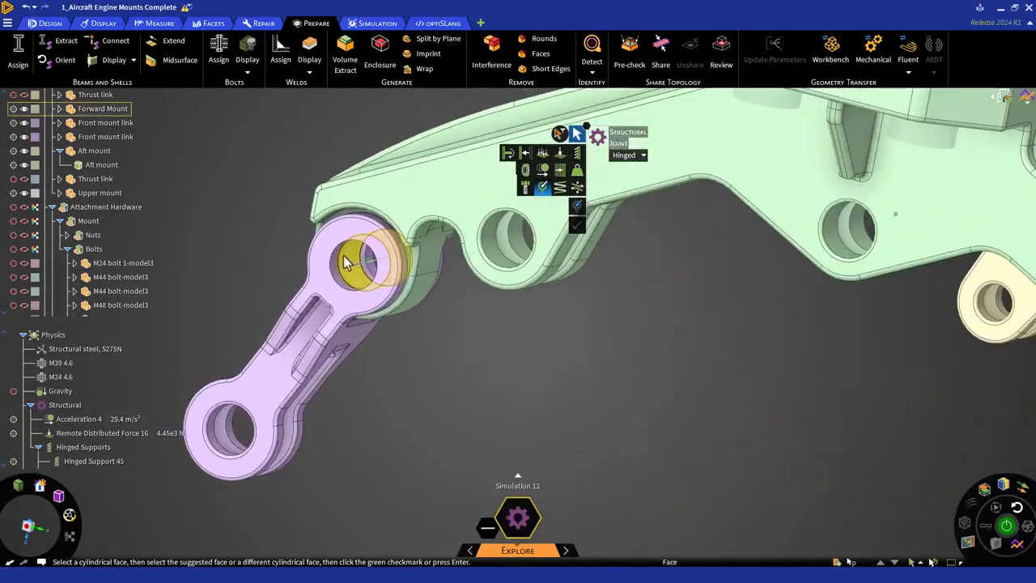
scroll(344, 261, up, 4)
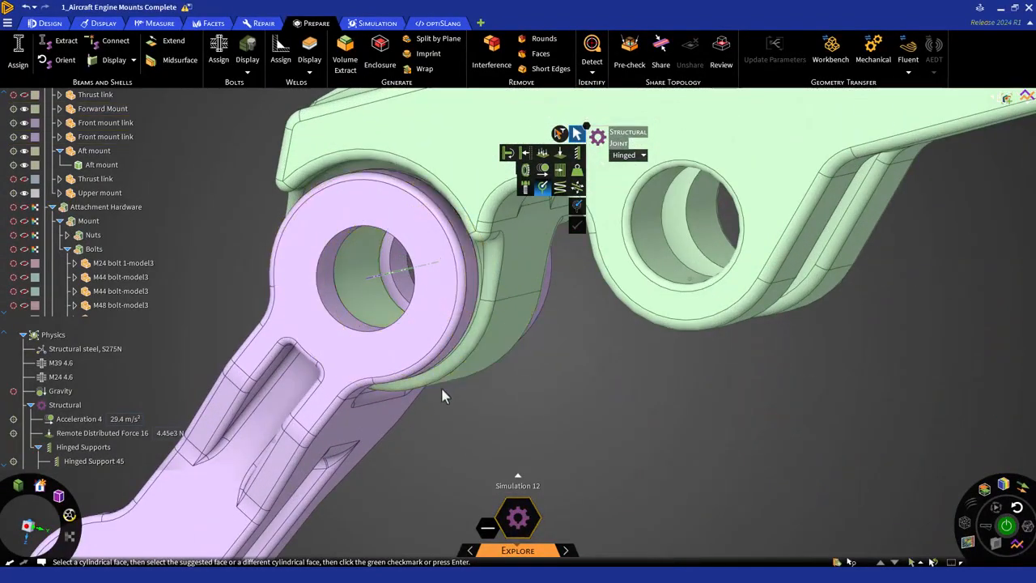
click(352, 316)
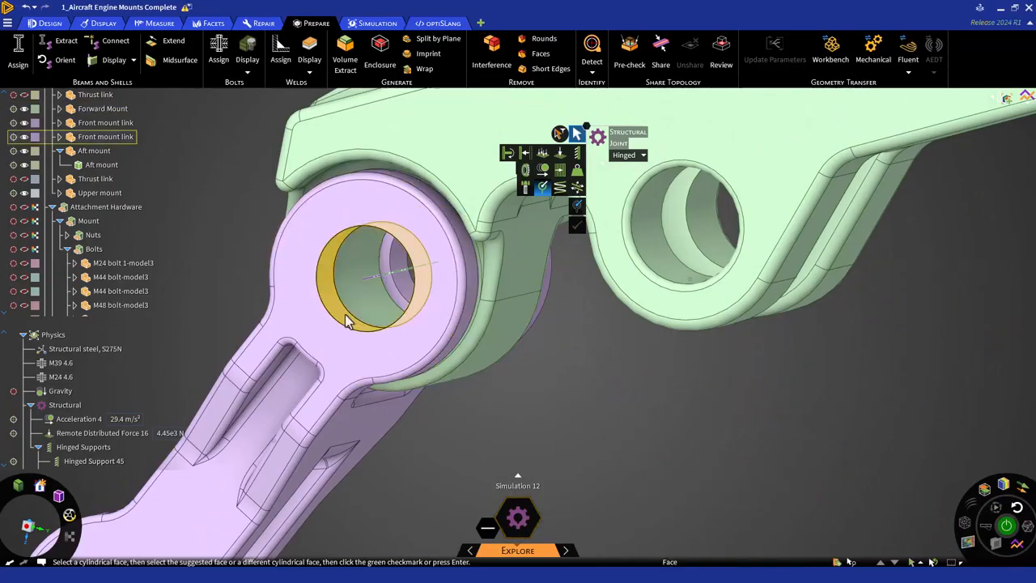
click(404, 289)
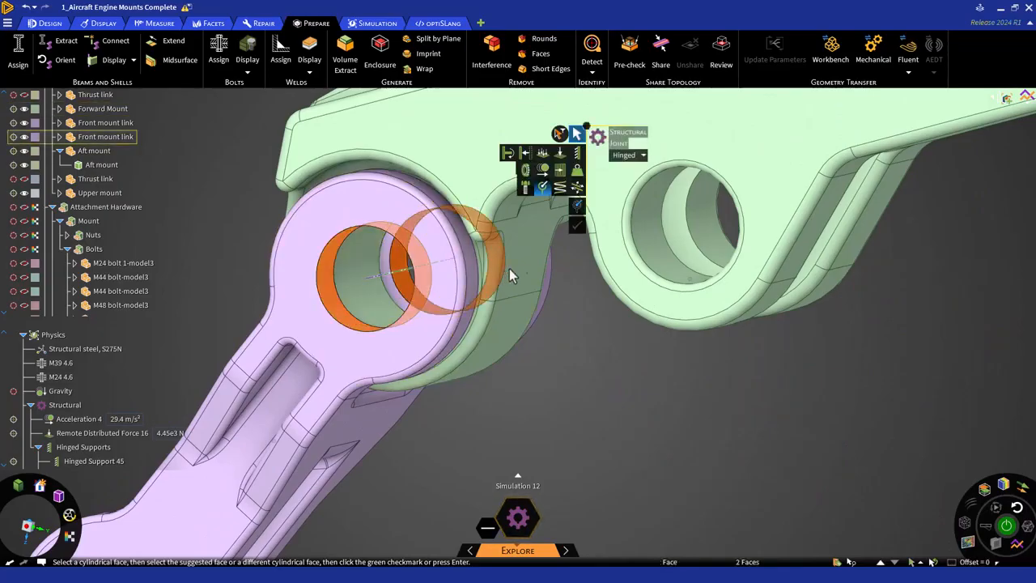
click(577, 208)
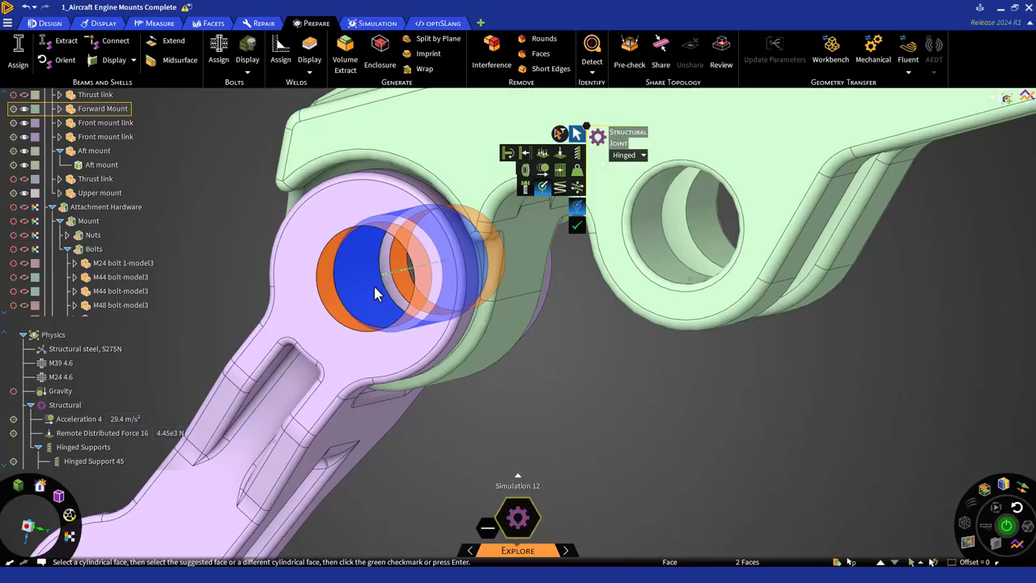
click(575, 226)
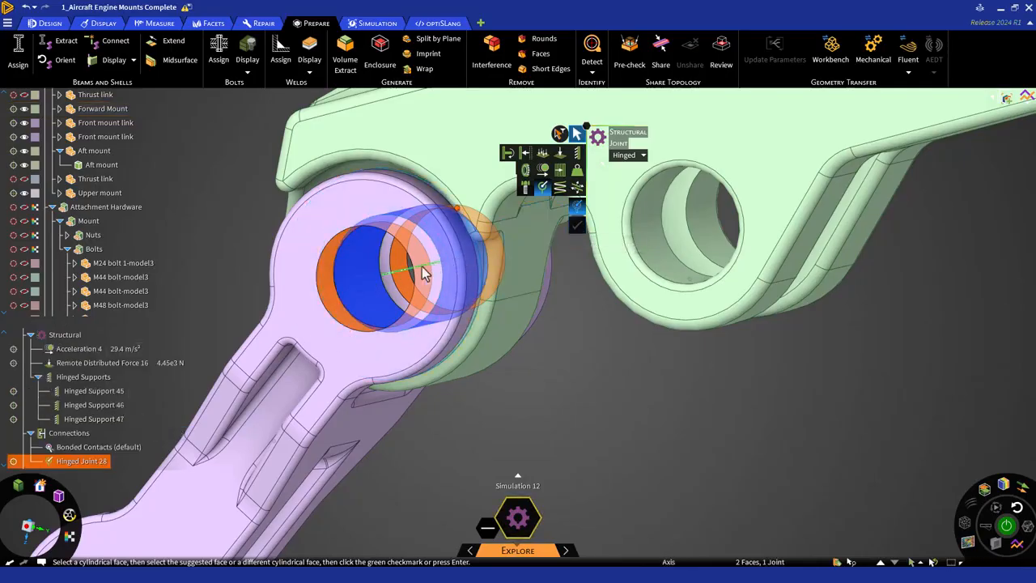
Step: Create a hinged structural joint between the other front mount link's pin hole faces and its Forward Mount hole
scroll(836, 476, up, 6)
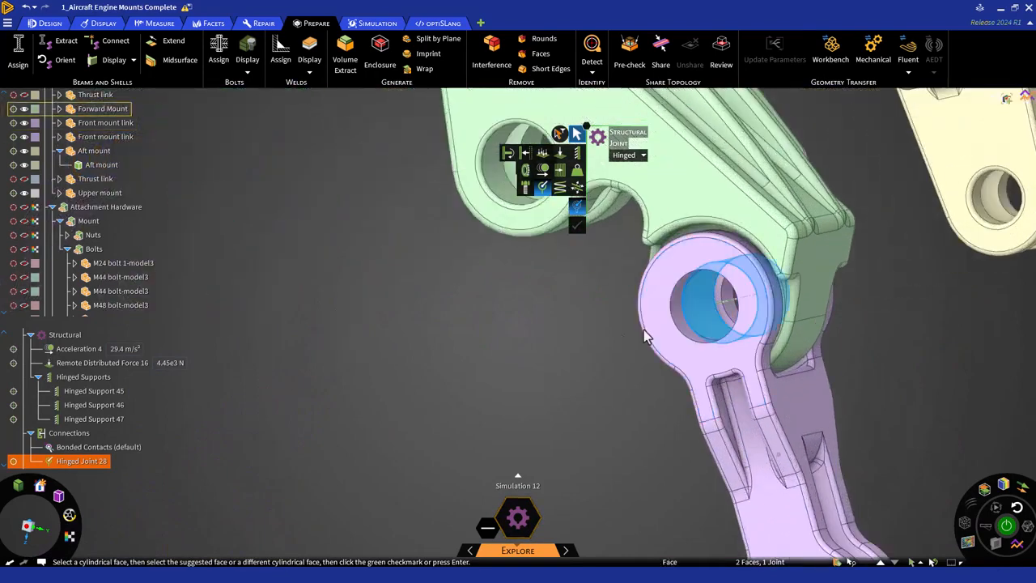
click(688, 315)
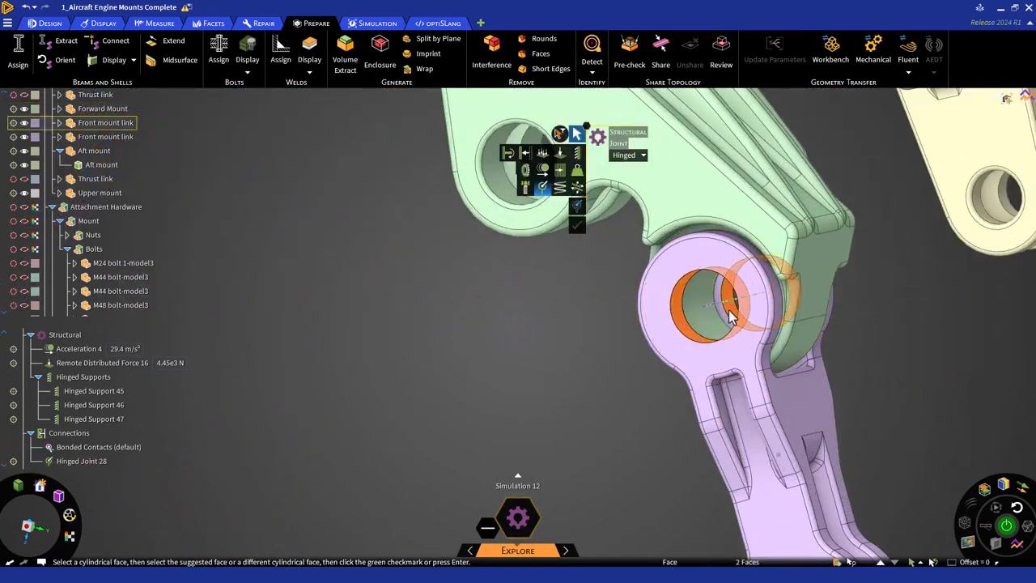
click(718, 326)
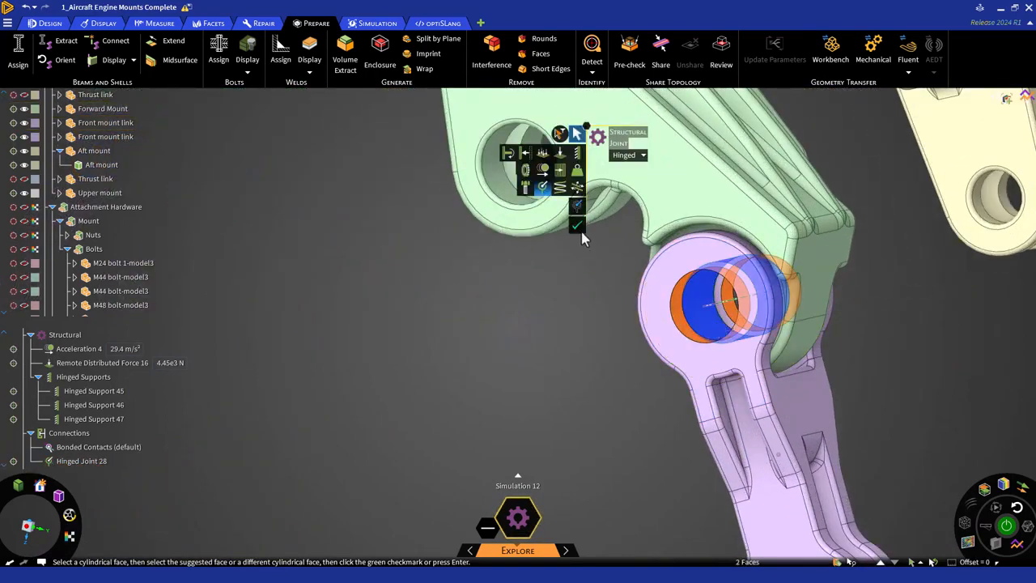
click(577, 226)
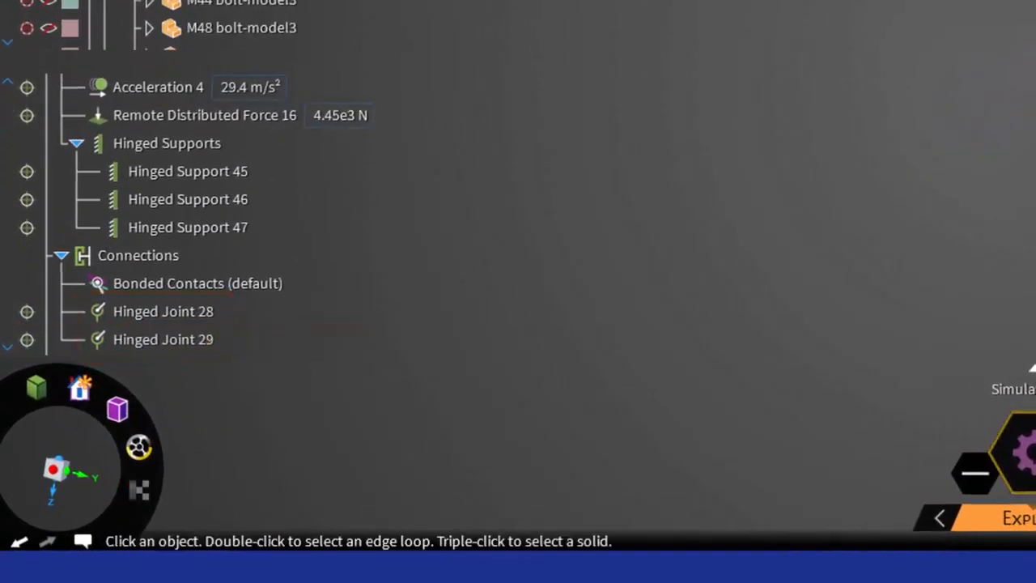
Step: Examine the generated Bolts group in the model structure and highlight the bolts assigned as M39 4.6 and M24 4.6
scroll(618, 315, down, 5)
key(z)
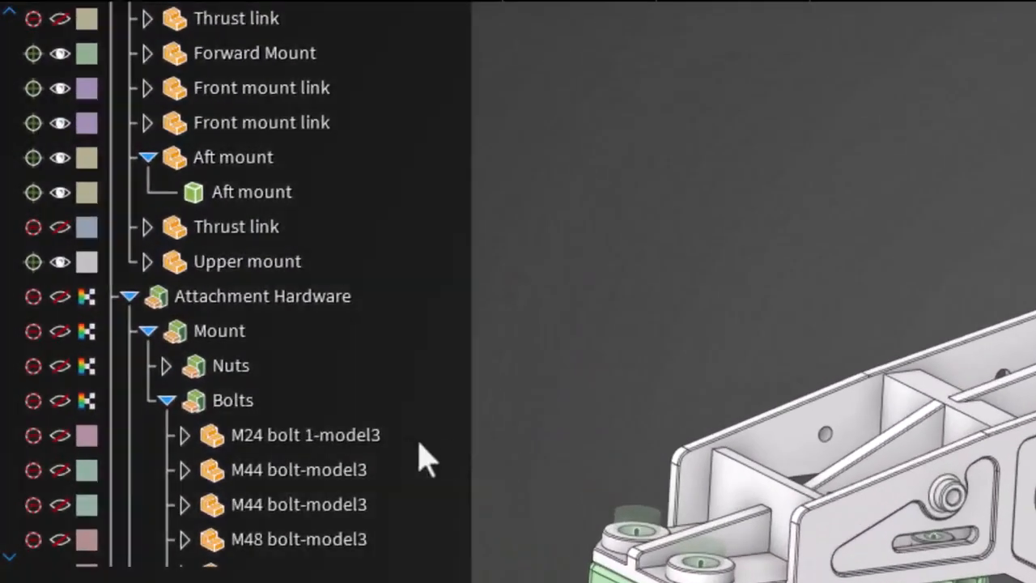
click(167, 401)
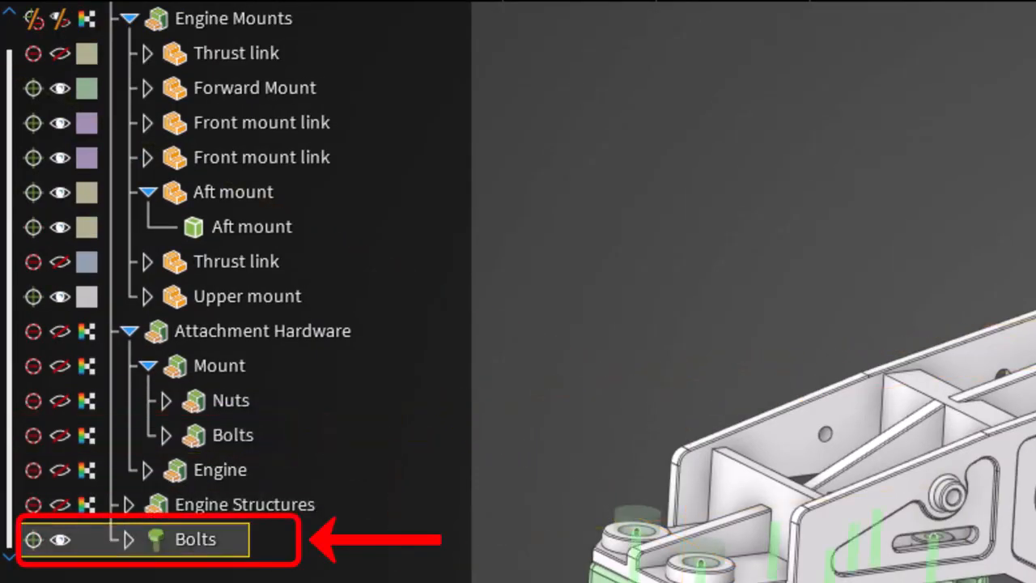
scroll(196, 453, up, 2)
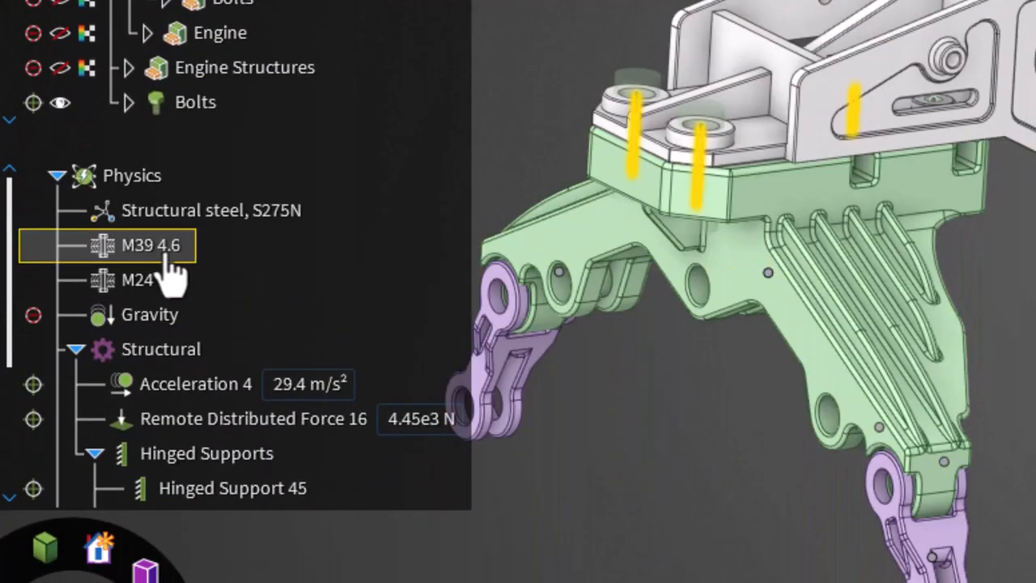
click(165, 254)
ctrl+click(166, 288)
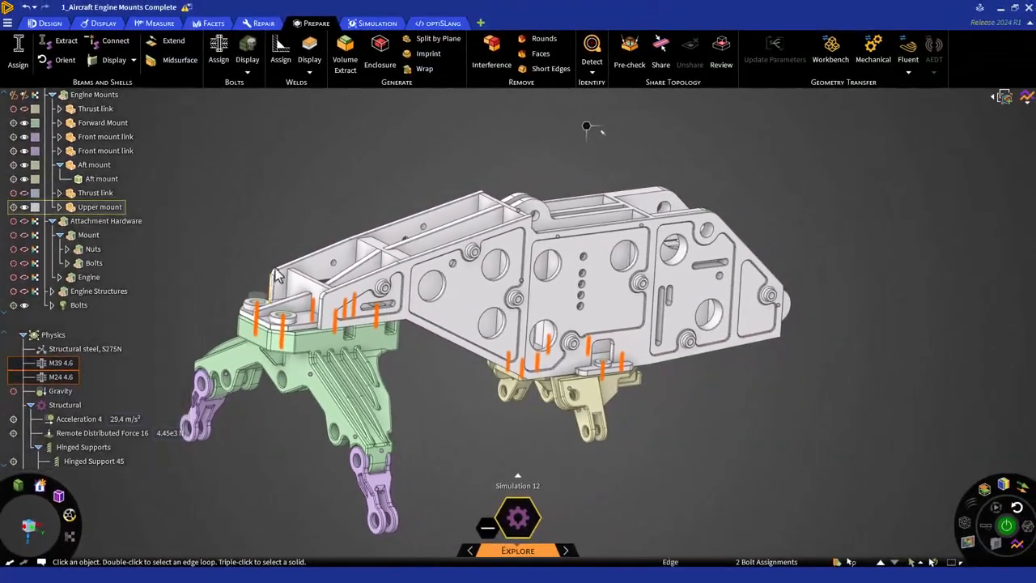
click(305, 219)
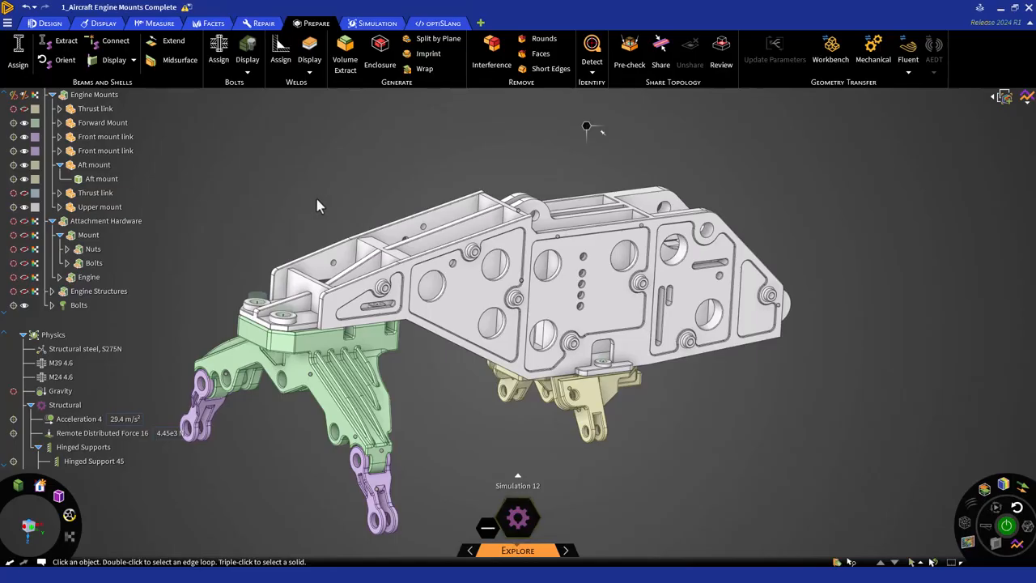
Step: Apply a structural bolt preload with a clamp force of 15000 N to all bolts in the generated Bolts group
click(374, 23)
click(132, 50)
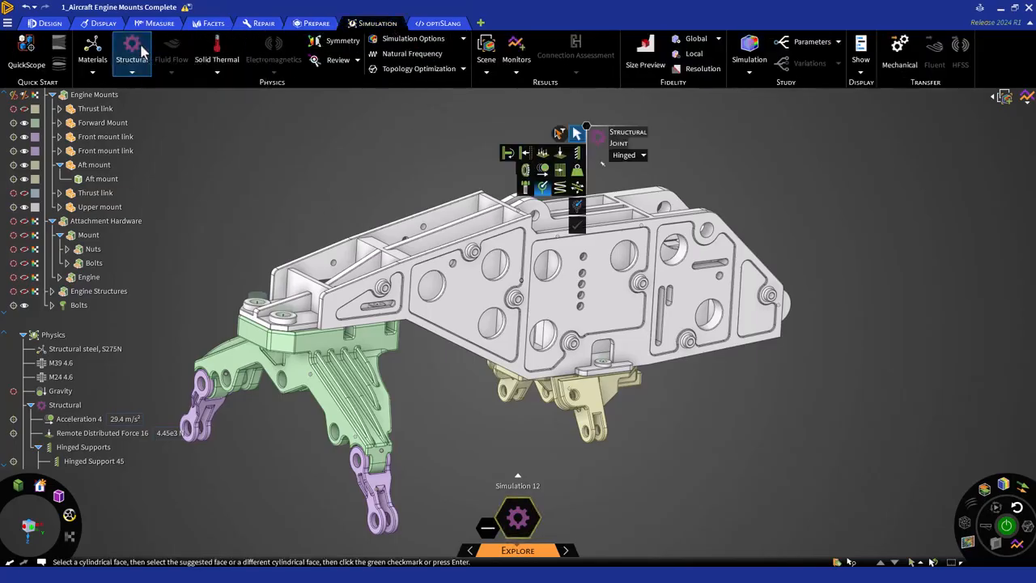
click(527, 188)
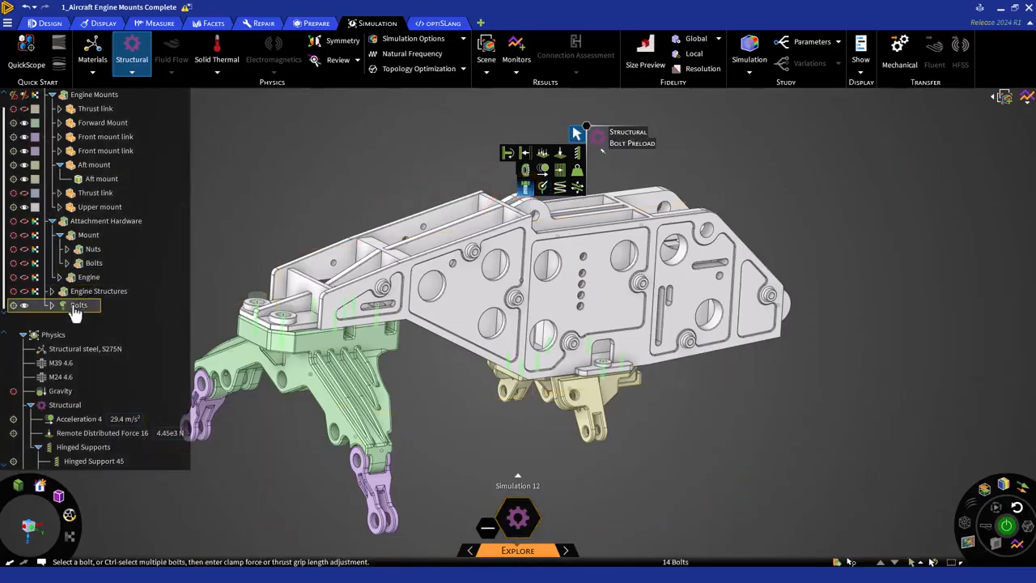
click(74, 311)
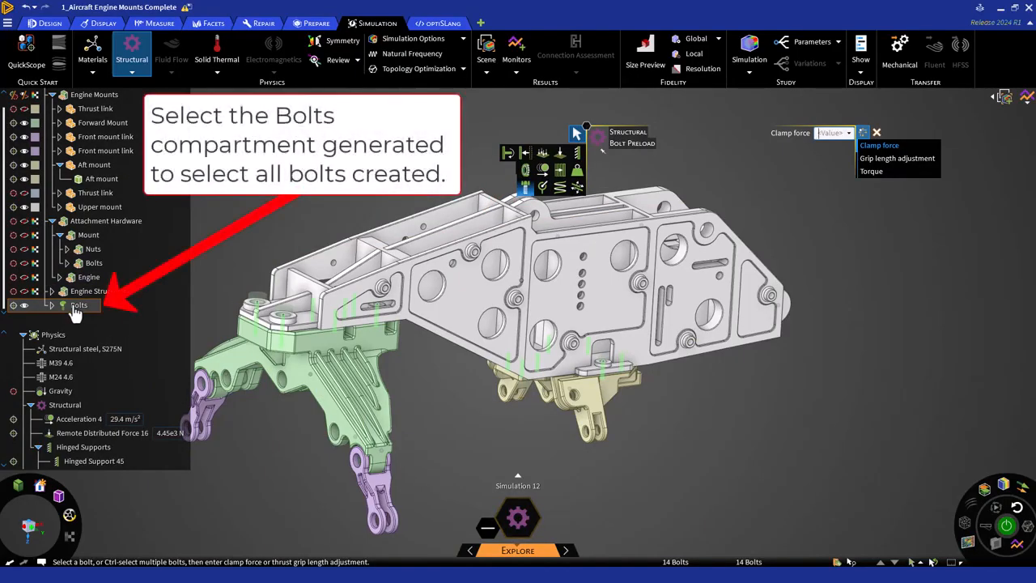
text(15000 N)
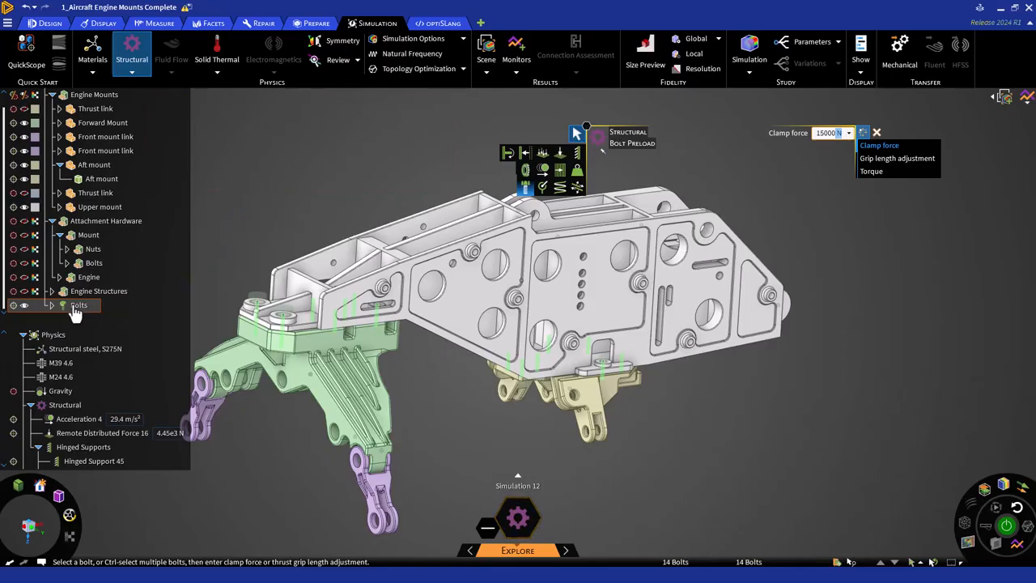
key(Return)
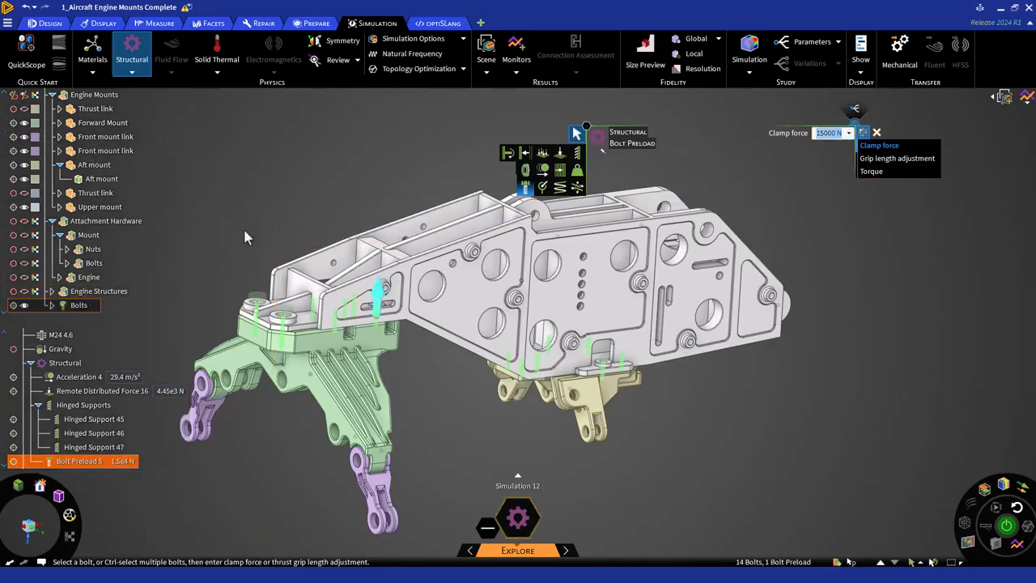
key(Escape)
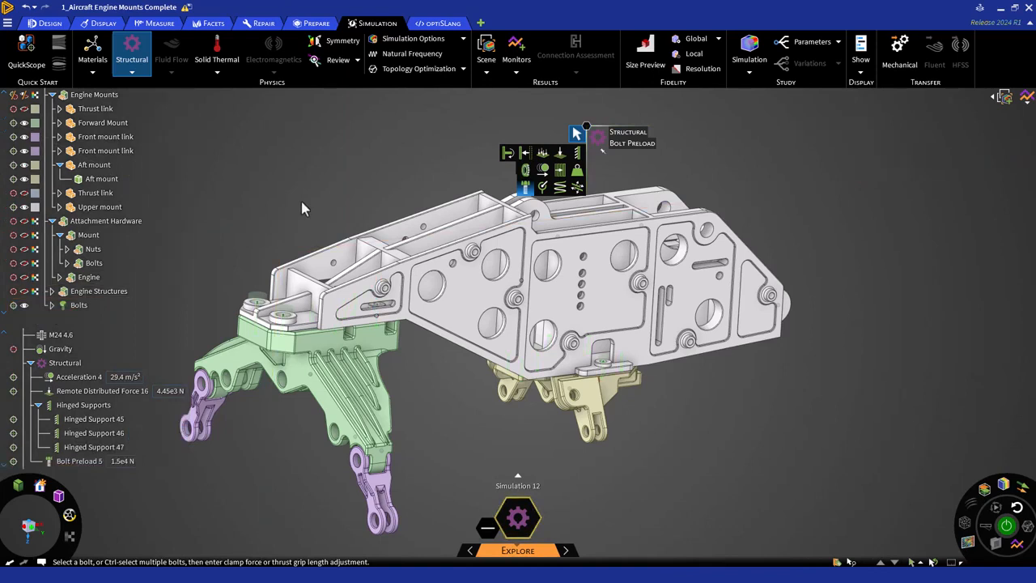
key(Escape)
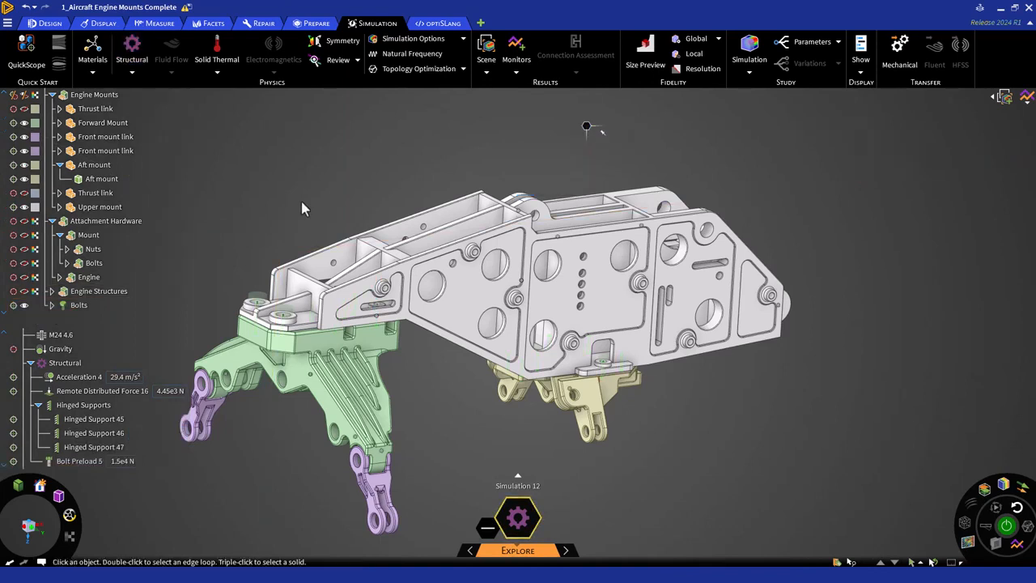
Step: Run the structural simulation of the engine mount assembly in the Explore stage
click(1006, 527)
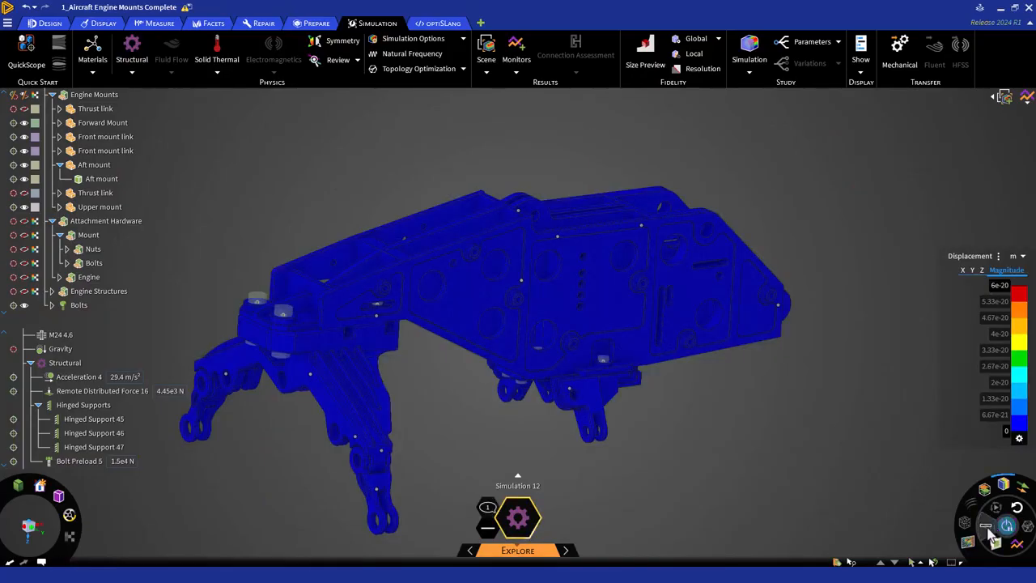